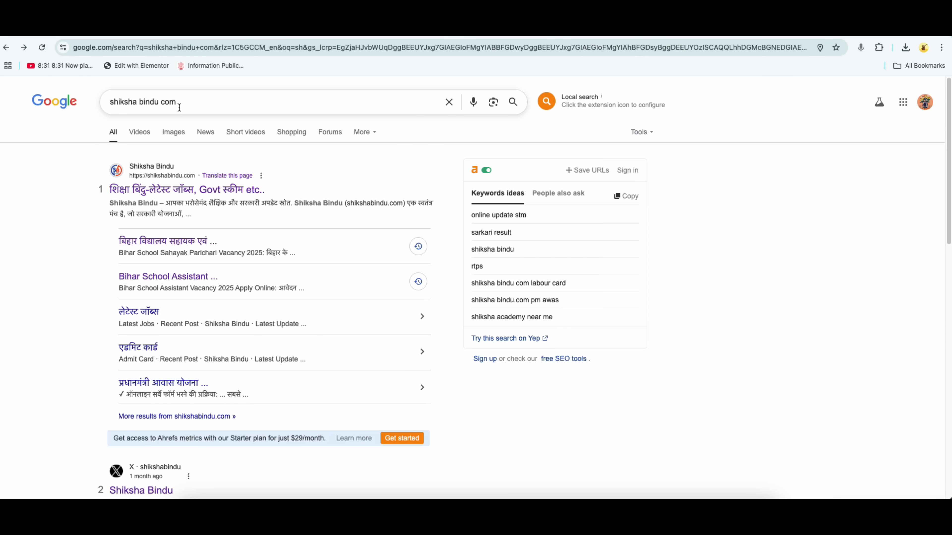
Open the Shiksha Bindu site and its Bihar Voter Enumeration article from the Govt Scheme column.
left_click(178, 193)
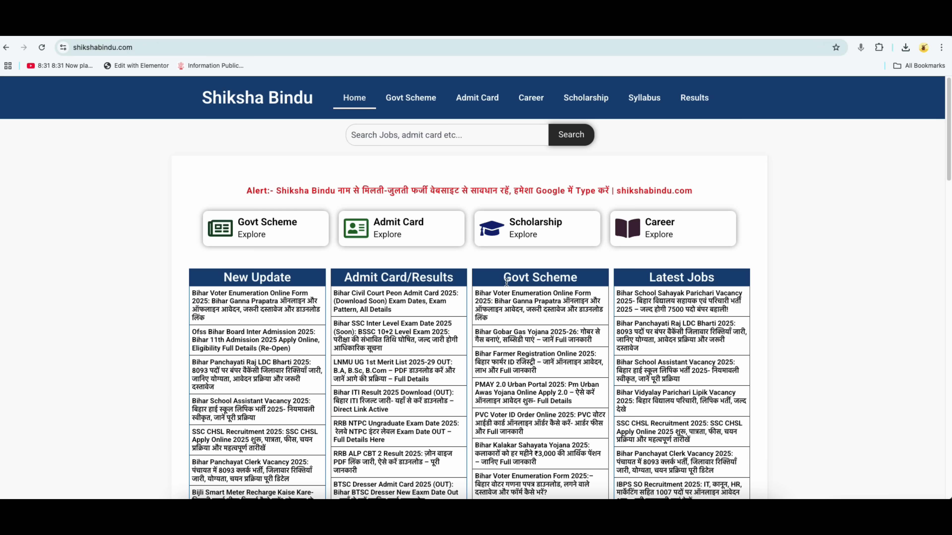
left_click_drag(504, 282, 566, 282)
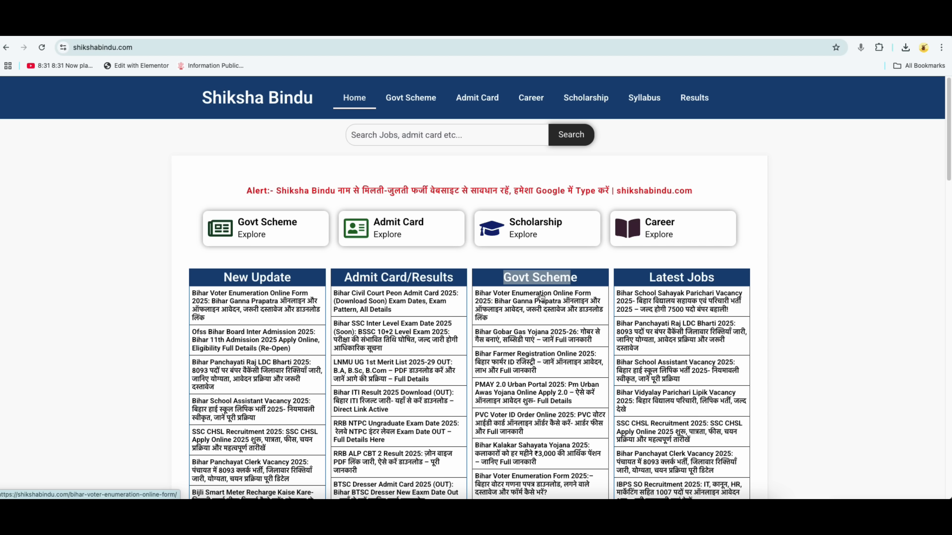
left_click(540, 298)
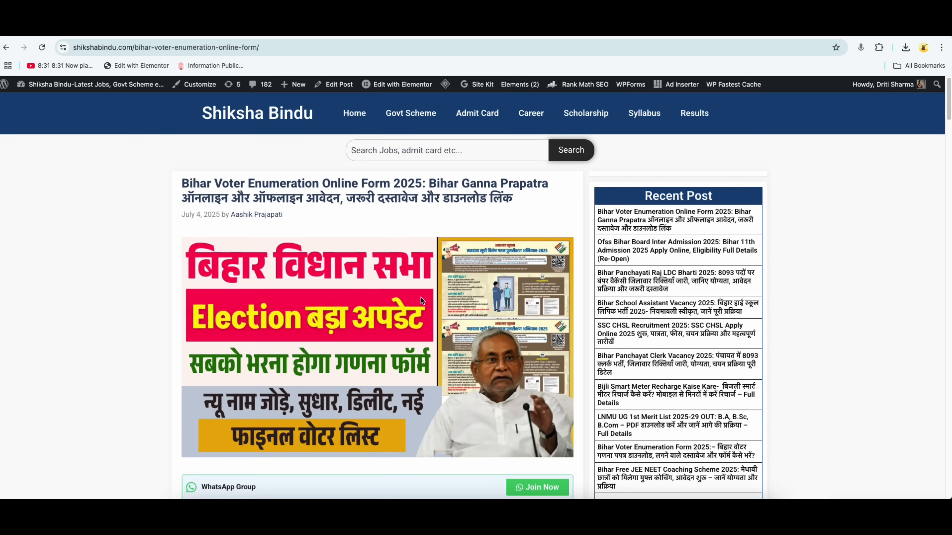
Follow the Important Links 'ऑनलाइन आवेदन करे' link to the Voters' Service Portal.
scroll(423, 300, "down", 20)
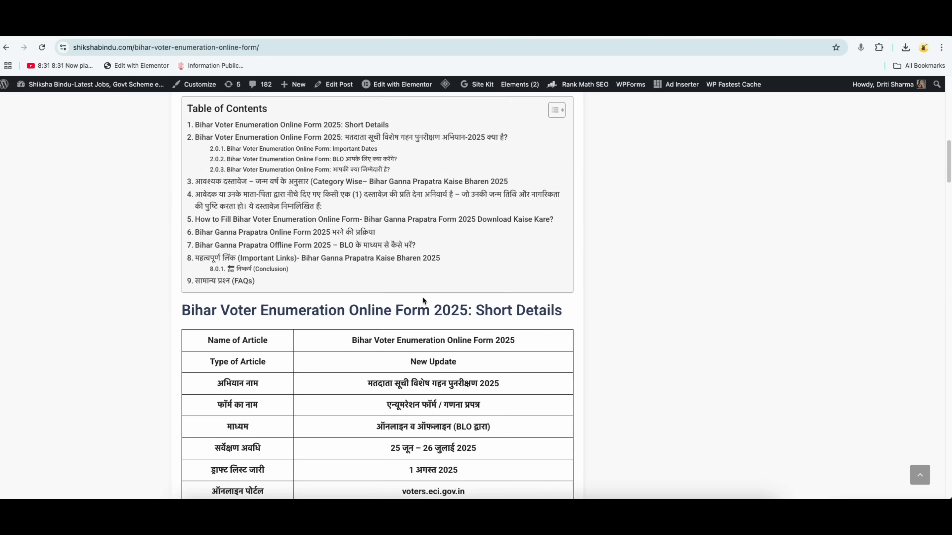
scroll(423, 300, "down", 15)
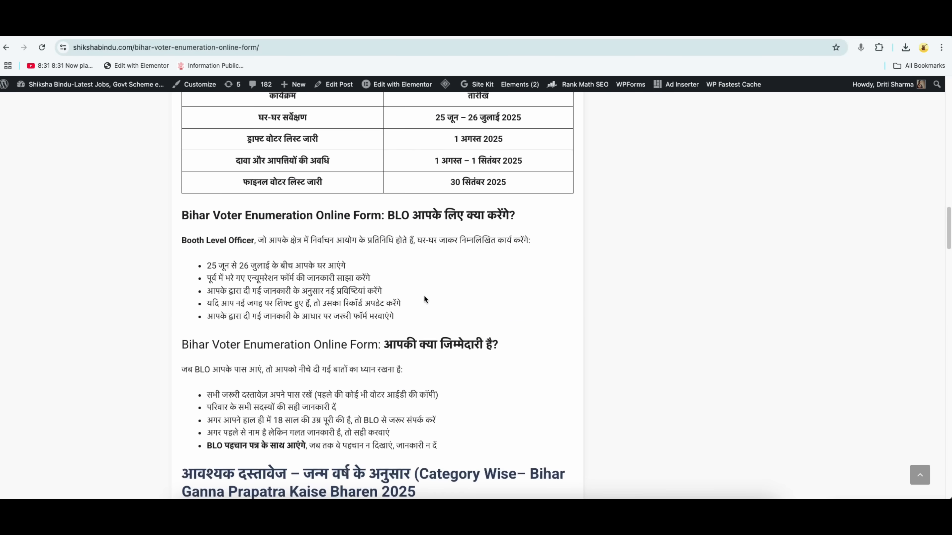
scroll(425, 299, "down", 5)
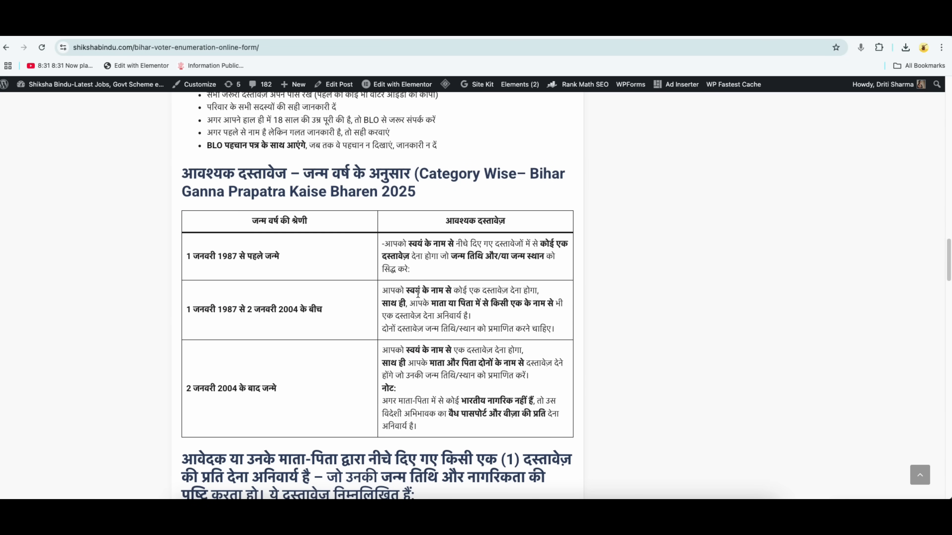
scroll(420, 302, "down", 7)
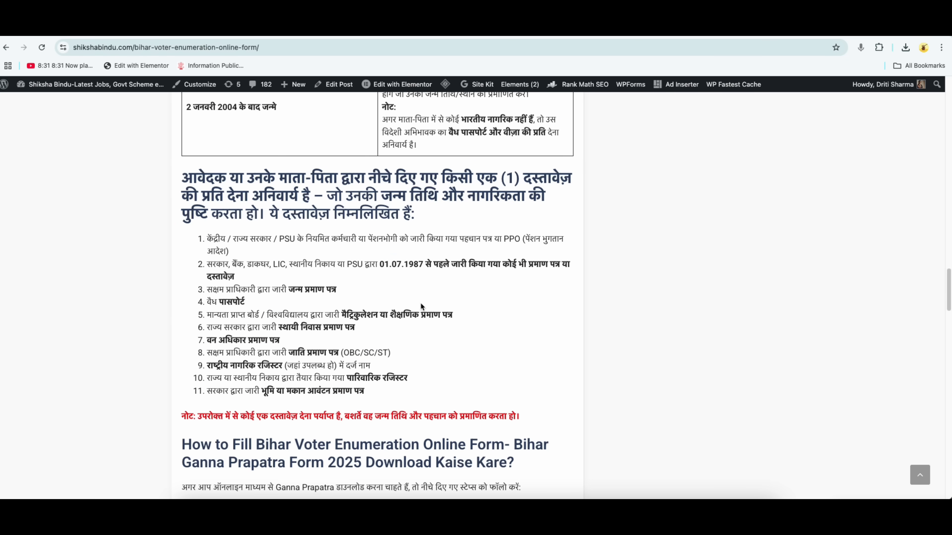
scroll(421, 305, "down", 9)
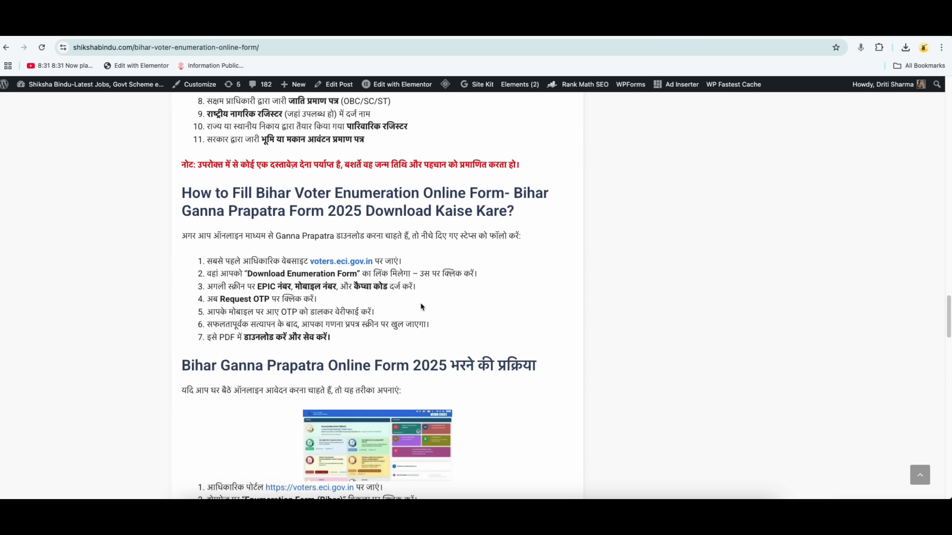
scroll(420, 306, "down", 10)
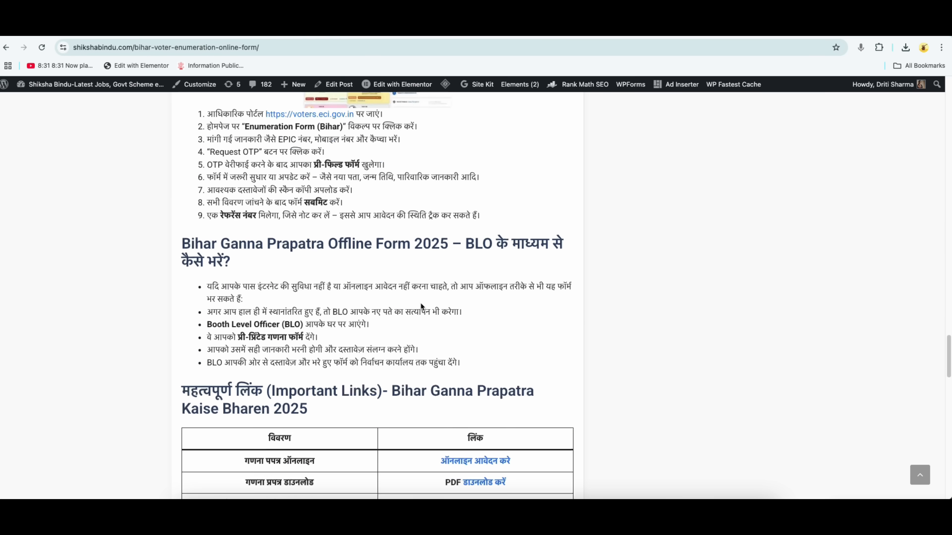
scroll(421, 306, "down", 3)
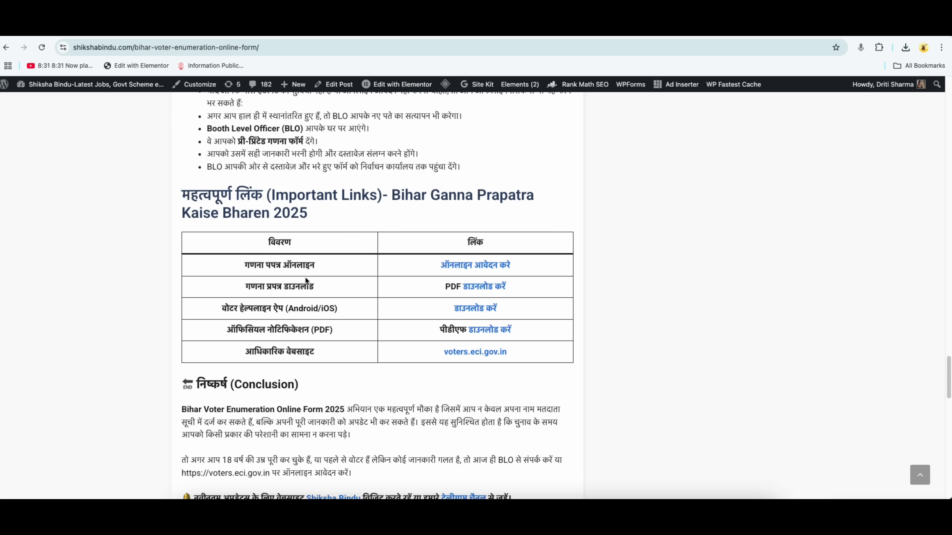
left_click(476, 270)
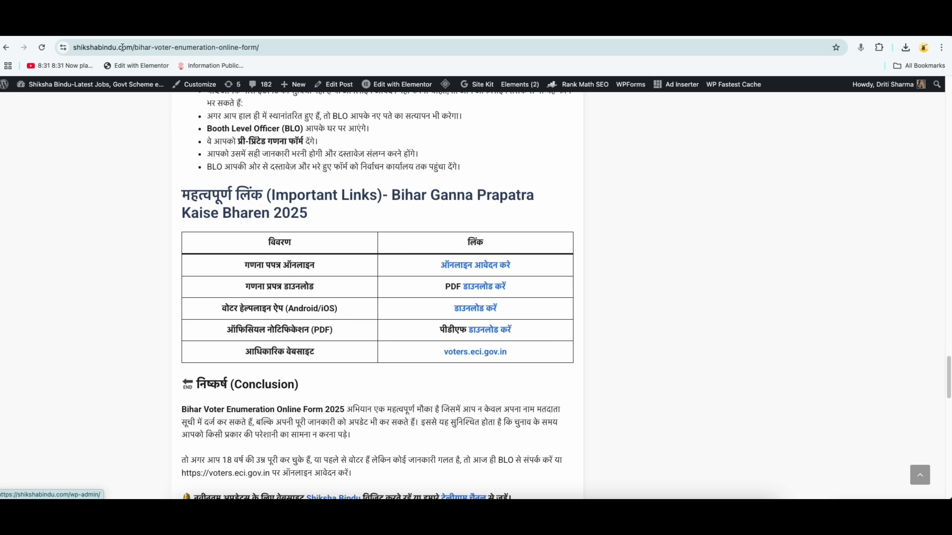
scroll(759, 201, "up", 4)
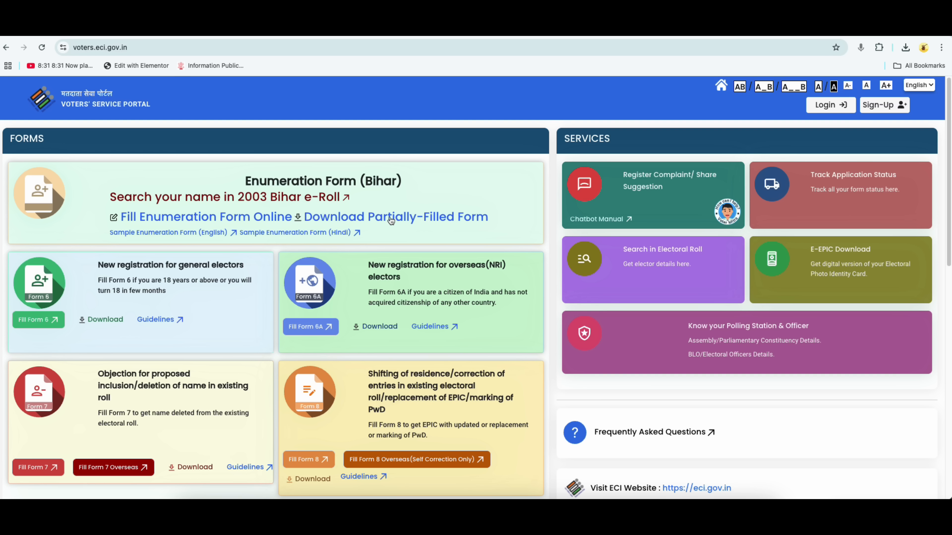
Download the OTP-verified partially-filled Bihar enumeration form PDF and open it.
left_click(439, 220)
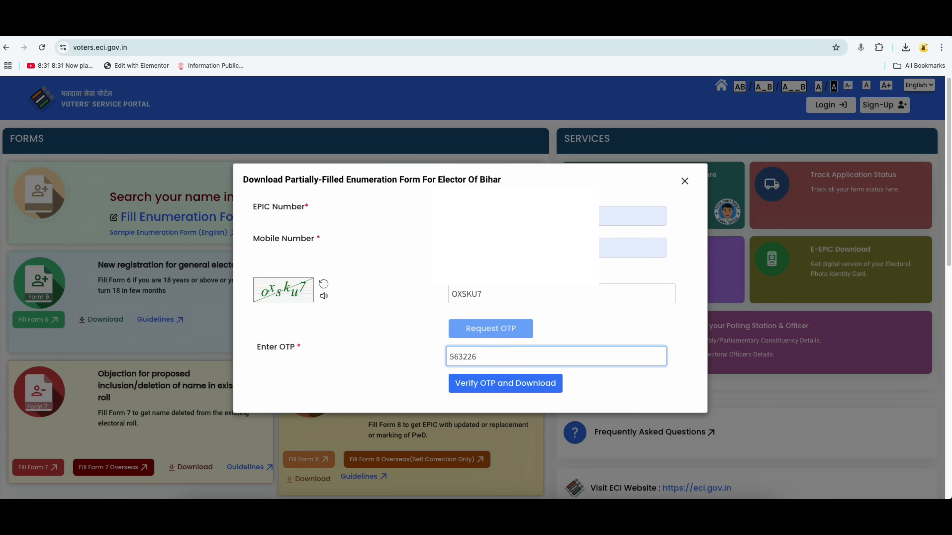
left_click(729, 37)
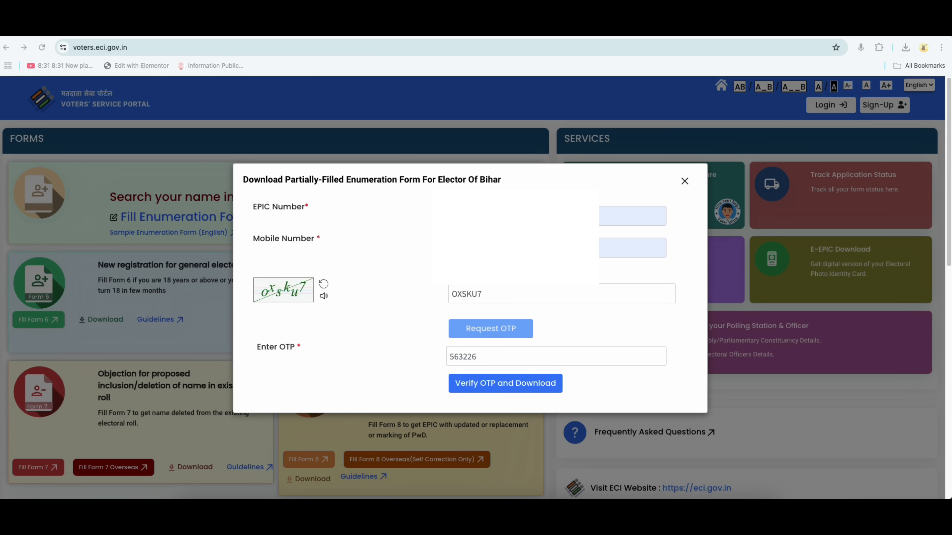
left_click(488, 385)
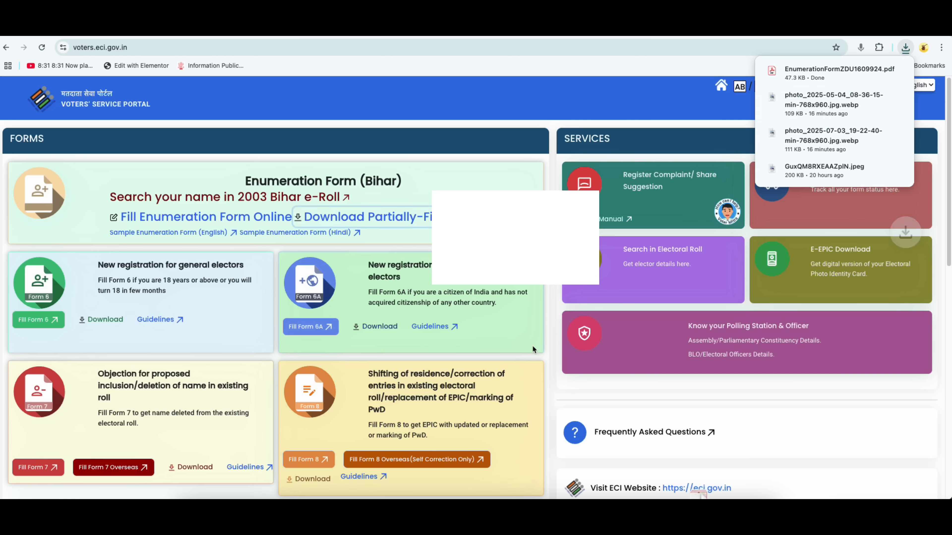
left_click(819, 71)
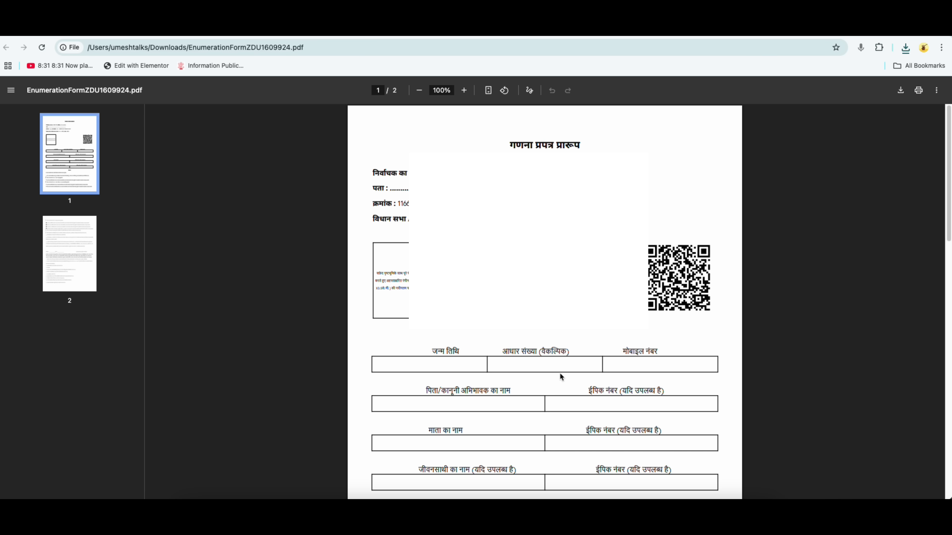
Highlight page 2's eleven accepted documents, then return to the voters.eci.gov.in tab.
scroll(561, 376, "down", 20)
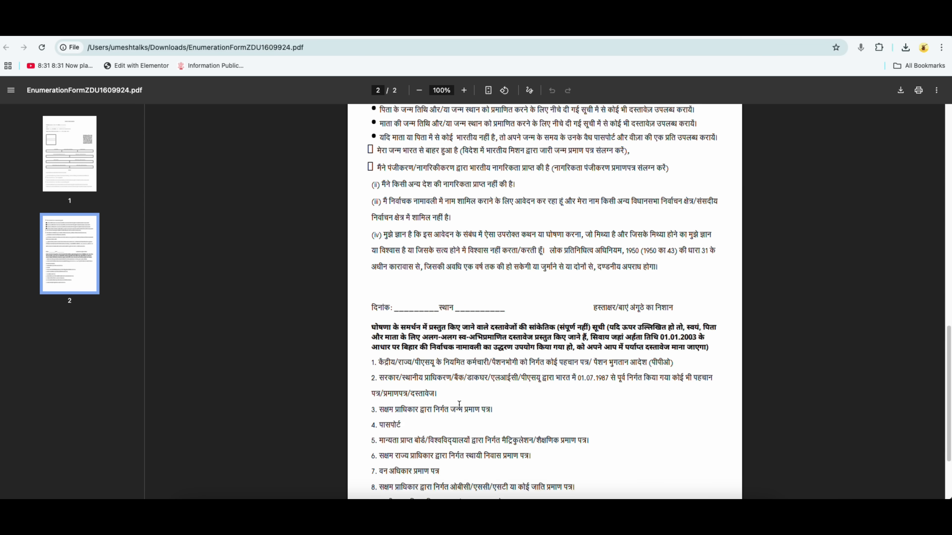
left_click_drag(372, 260, 510, 429)
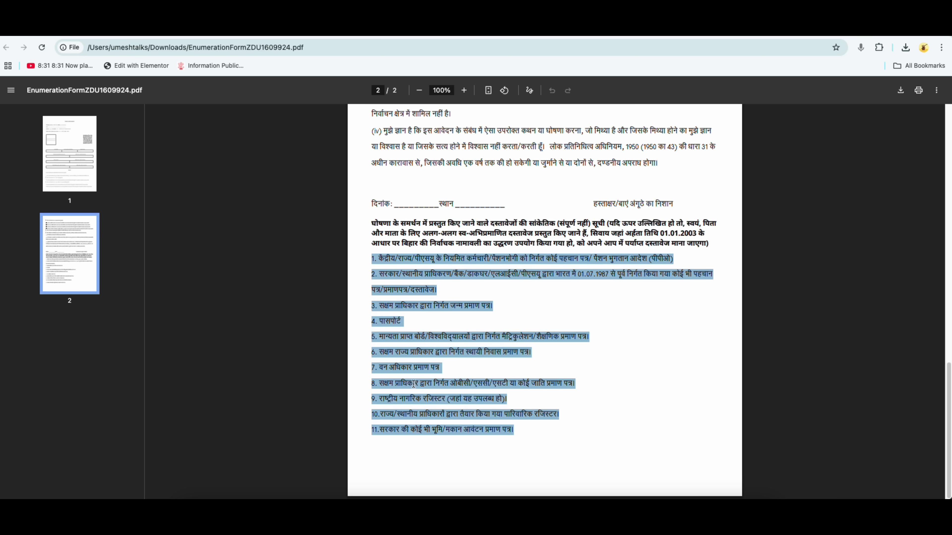
scroll(430, 377, "up", 6)
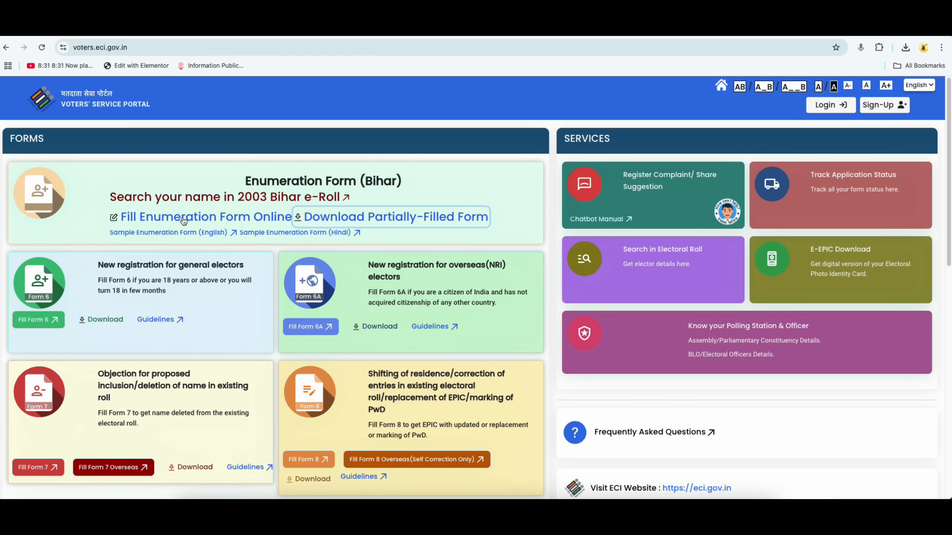
Start Fill Enumeration Form Online, dismiss the Login popup, and go to Sign-Up.
left_click(191, 218)
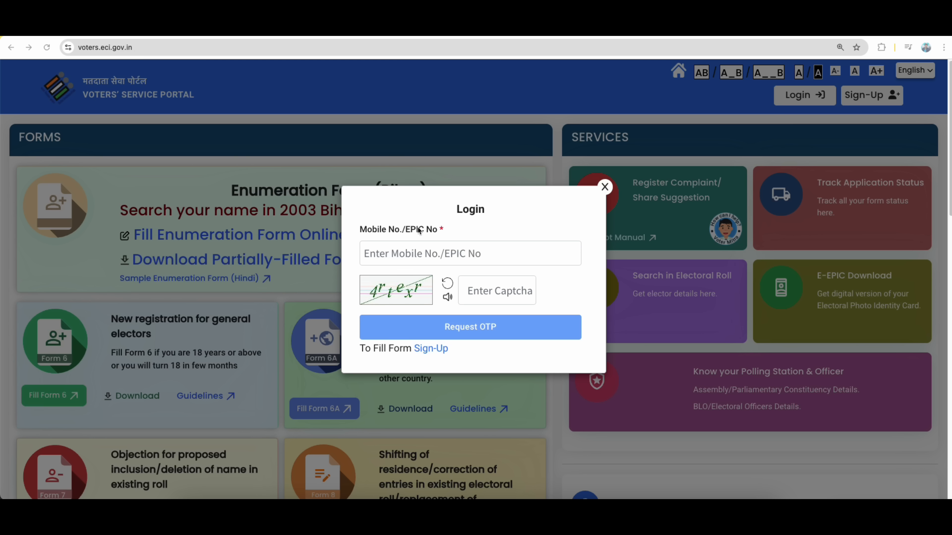
left_click(443, 35)
left_click(418, 350)
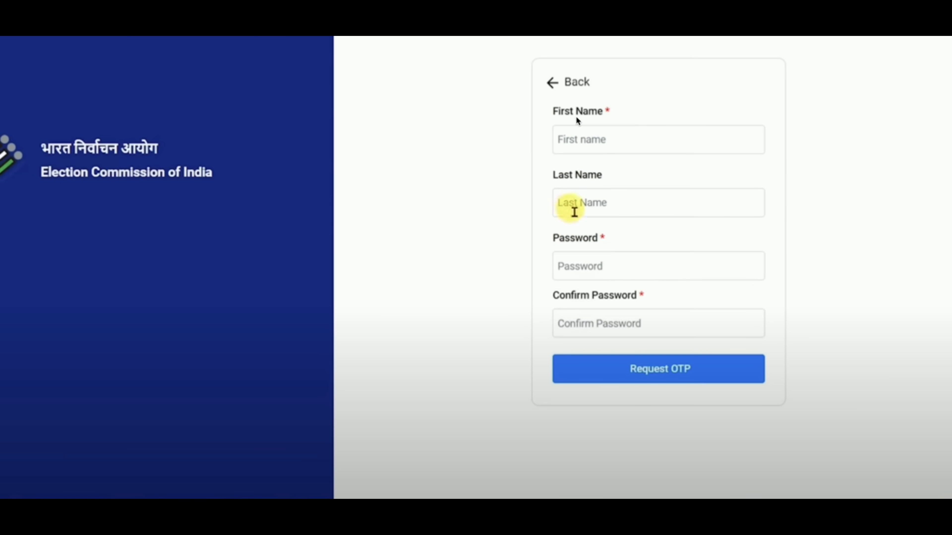
Register with name and password, verifying the mobile and e-mail OTPs for a successful sign-up.
left_click(596, 334)
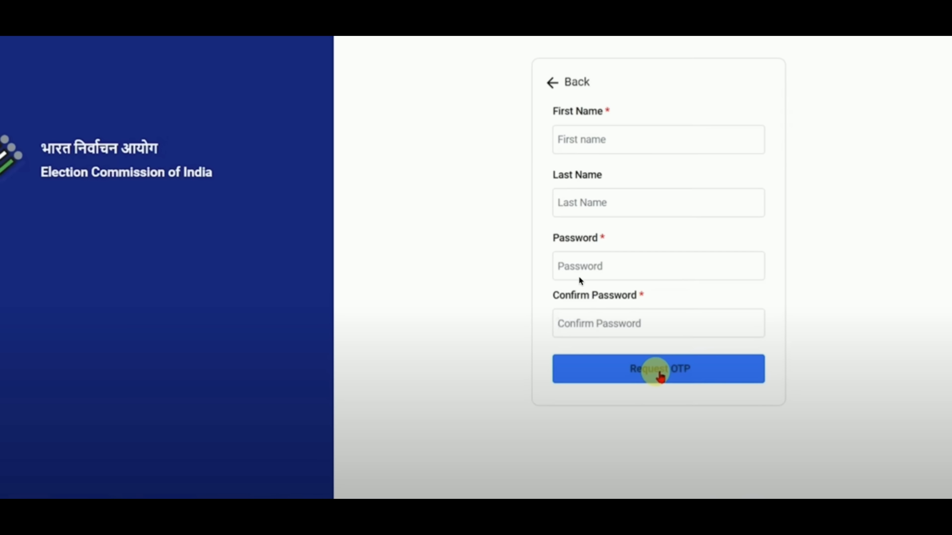
left_click(657, 369)
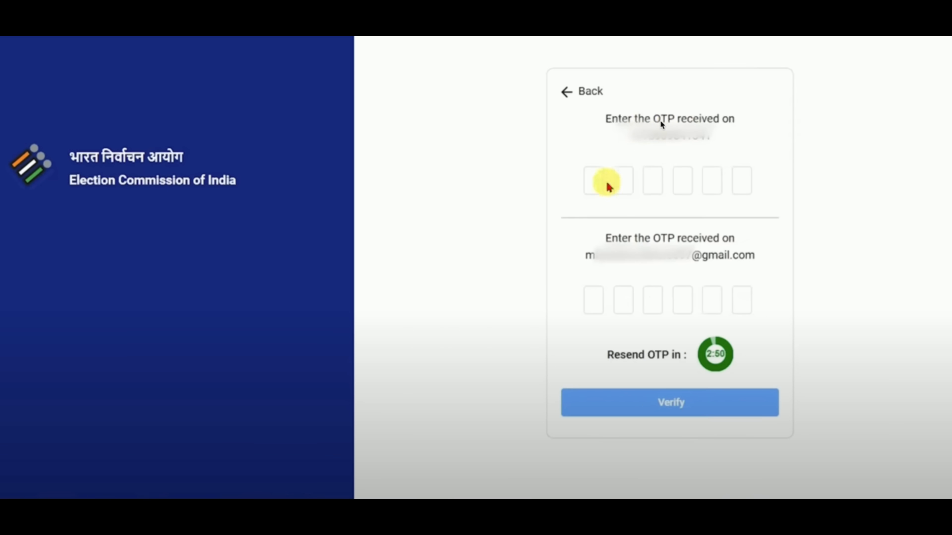
left_click(603, 187)
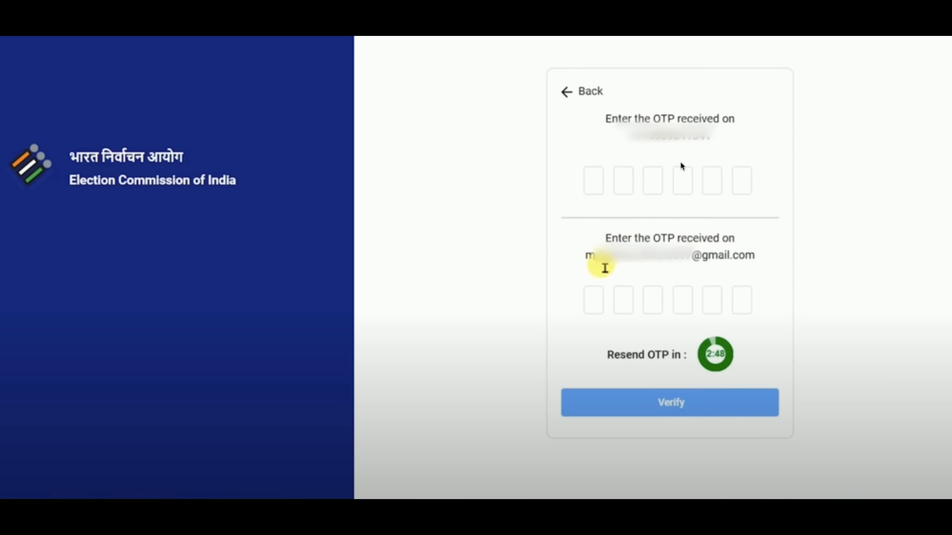
left_click(599, 304)
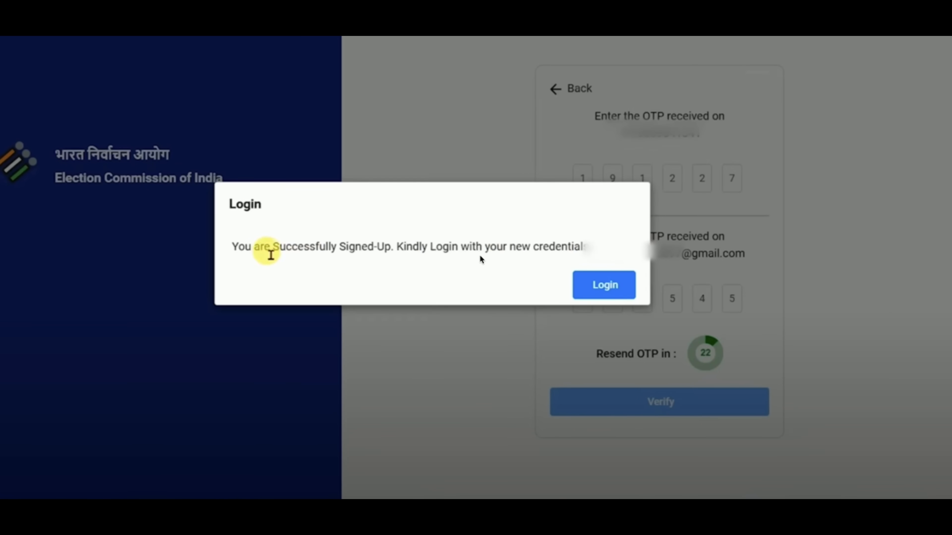
left_click_drag(264, 248, 471, 256)
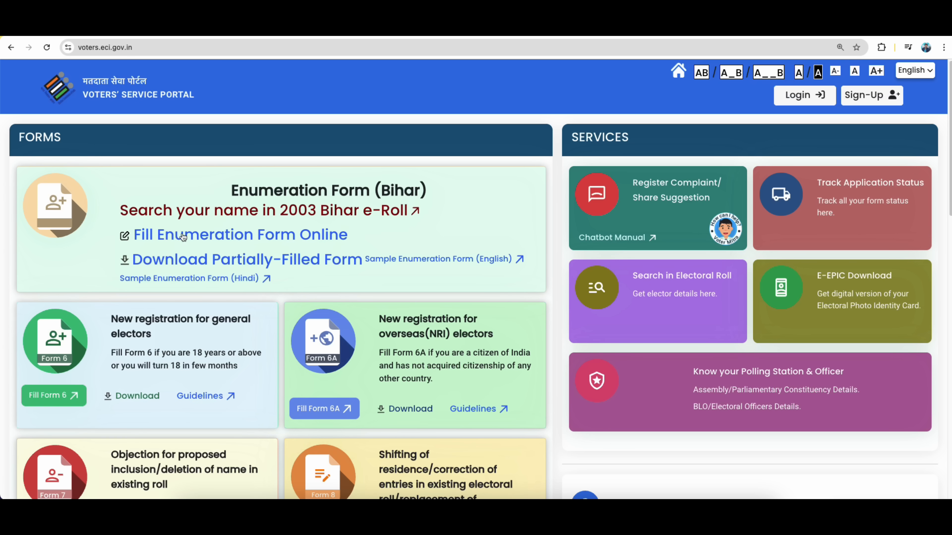
left_click(211, 240)
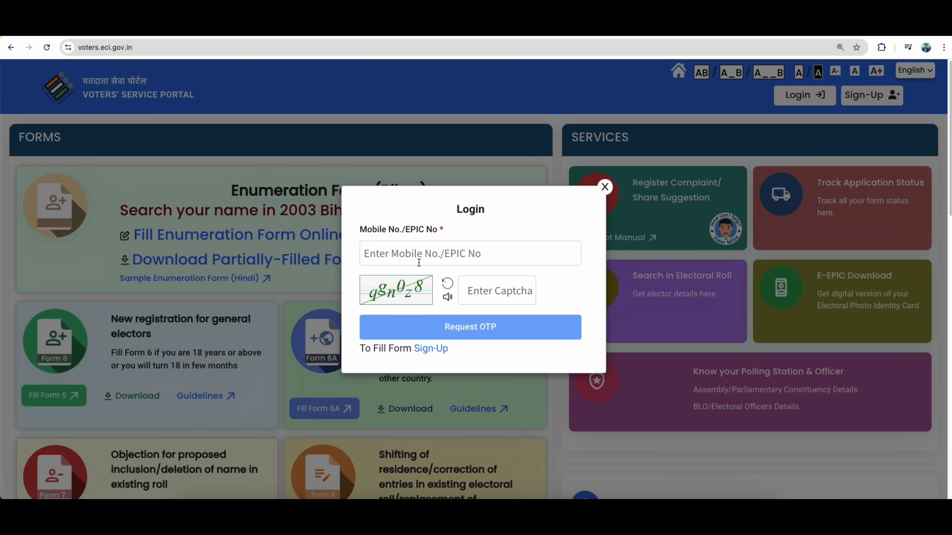
left_click(475, 328)
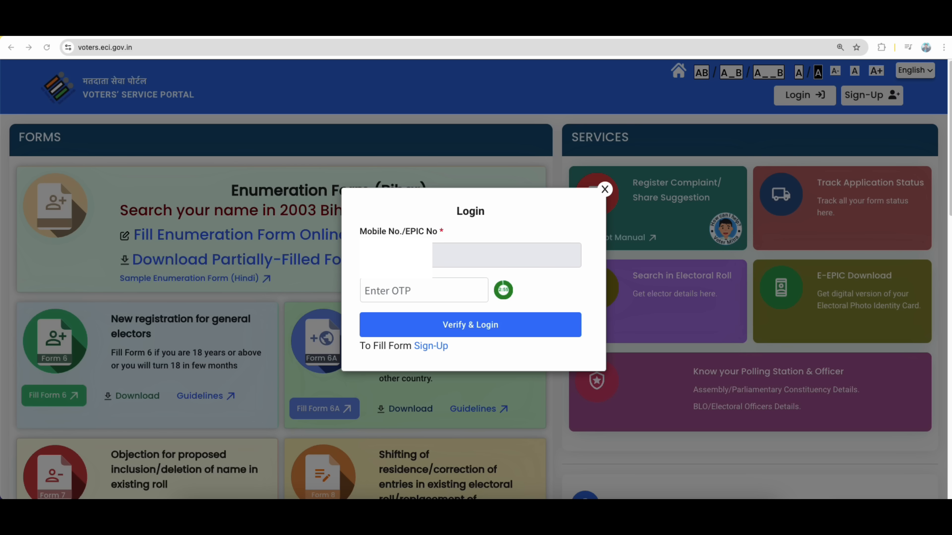
left_click(403, 294)
left_click(477, 329)
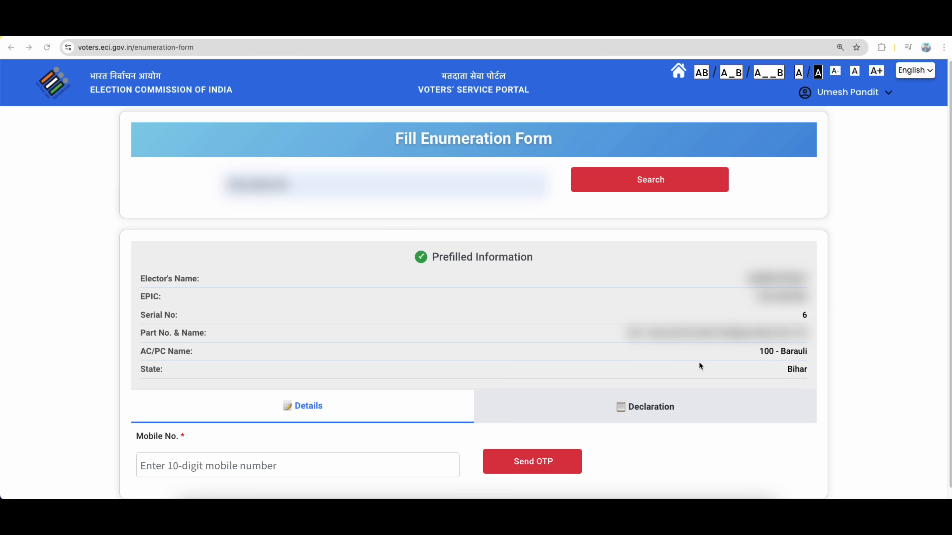
Send an OTP to the entered 10-digit mobile number, triggering the 'not linked to EPIC' notice.
scroll(644, 382, "down", 1)
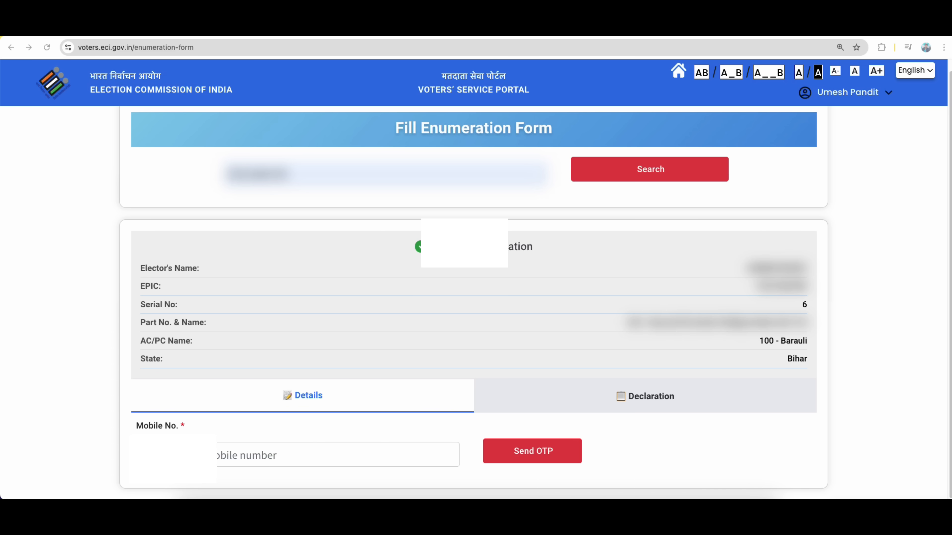
left_click(487, 452)
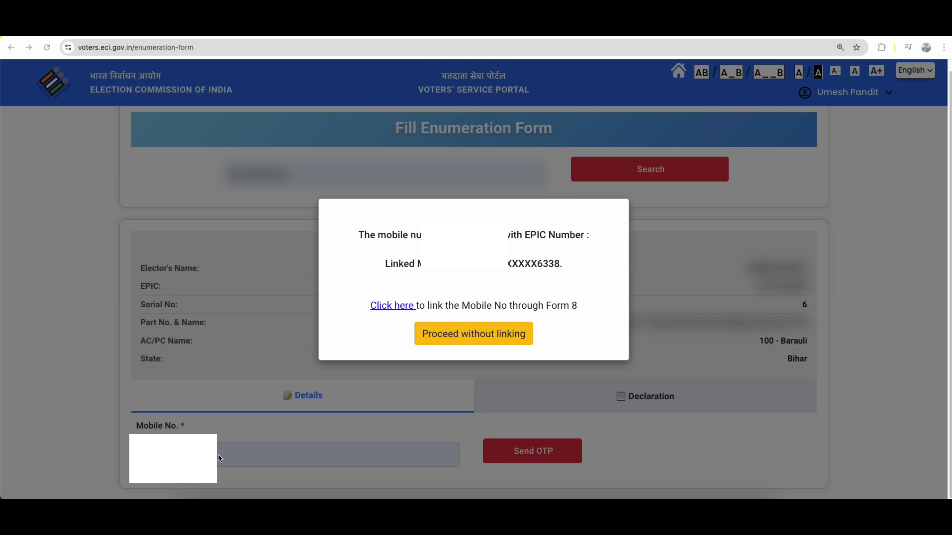
Proceed without linking the mobile number and verify it with its OTP.
left_click(229, 458)
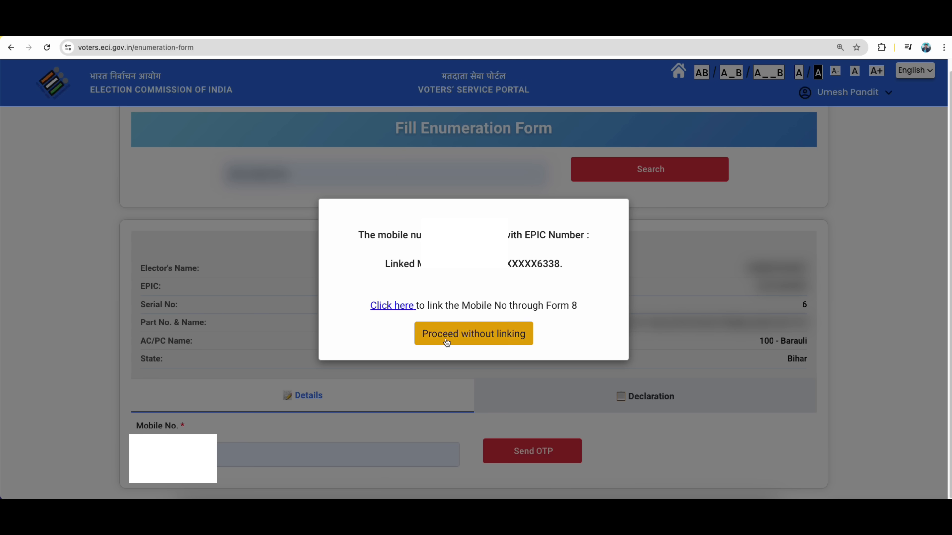
left_click(487, 335)
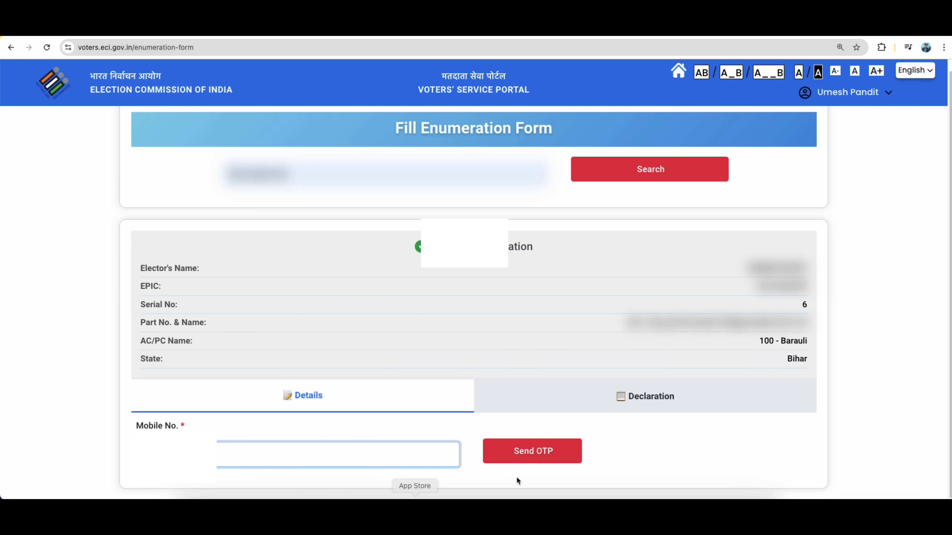
left_click(549, 458)
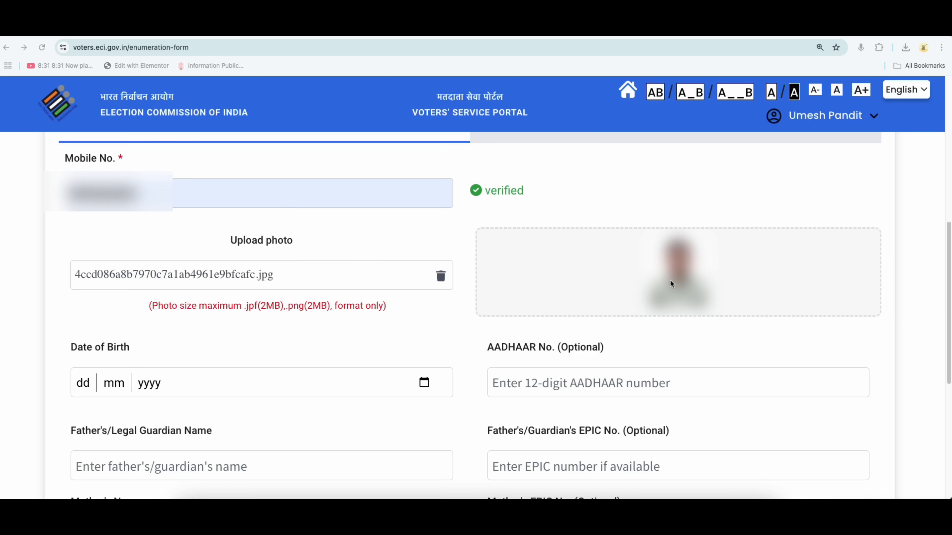
scroll(657, 294, "down", 4)
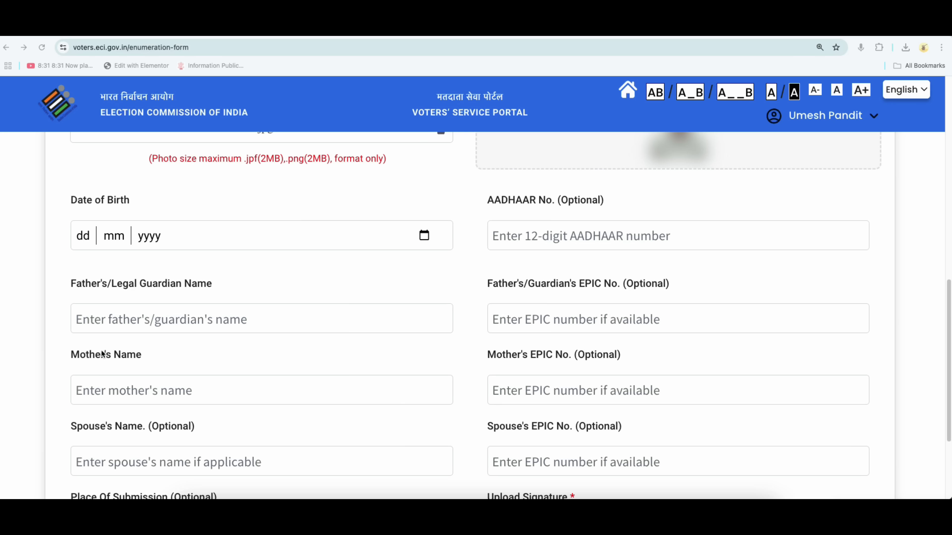
left_click(150, 289)
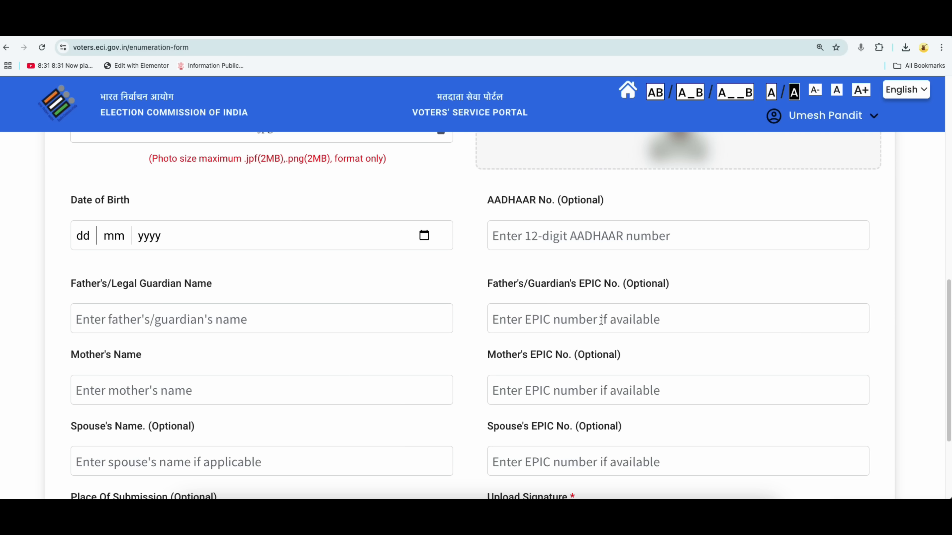
left_click_drag(627, 284, 657, 288)
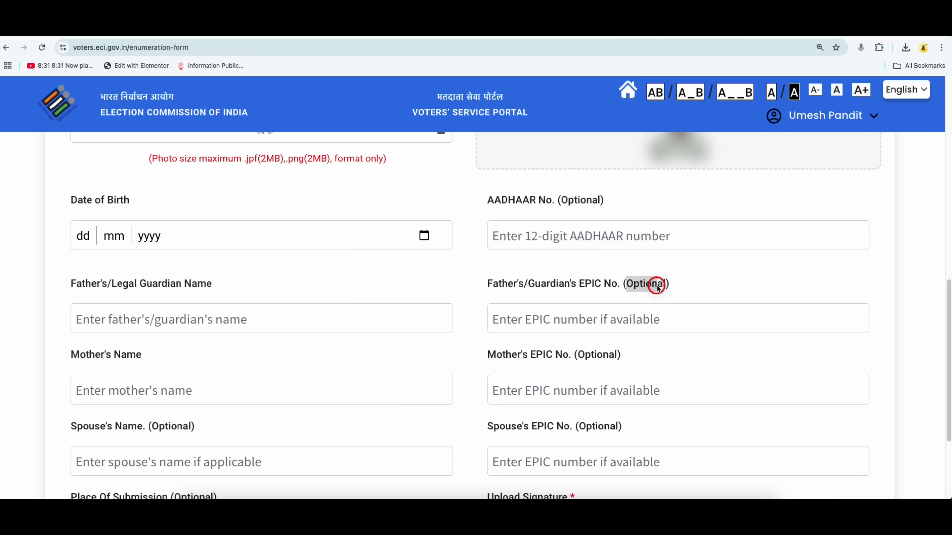
scroll(455, 357, "down", 2)
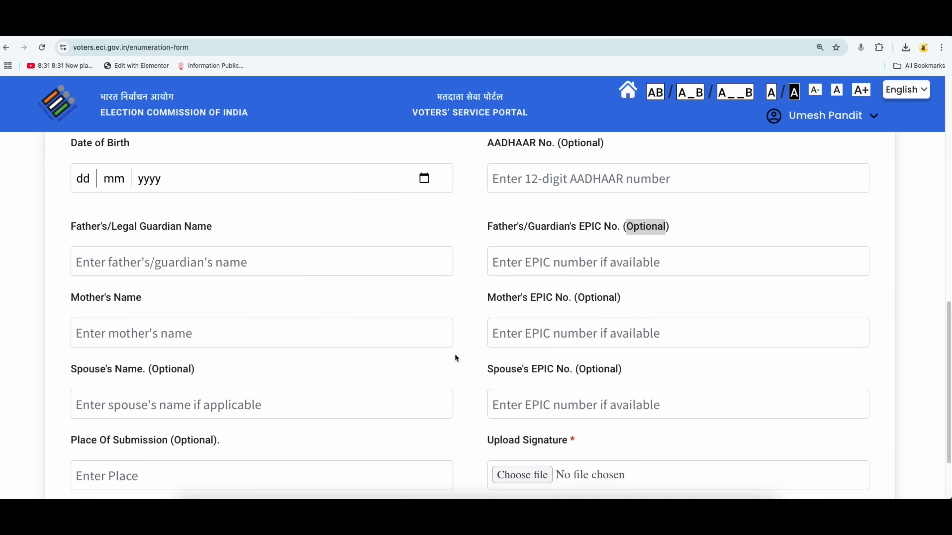
scroll(455, 357, "down", 1)
left_click_drag(68, 289, 142, 290)
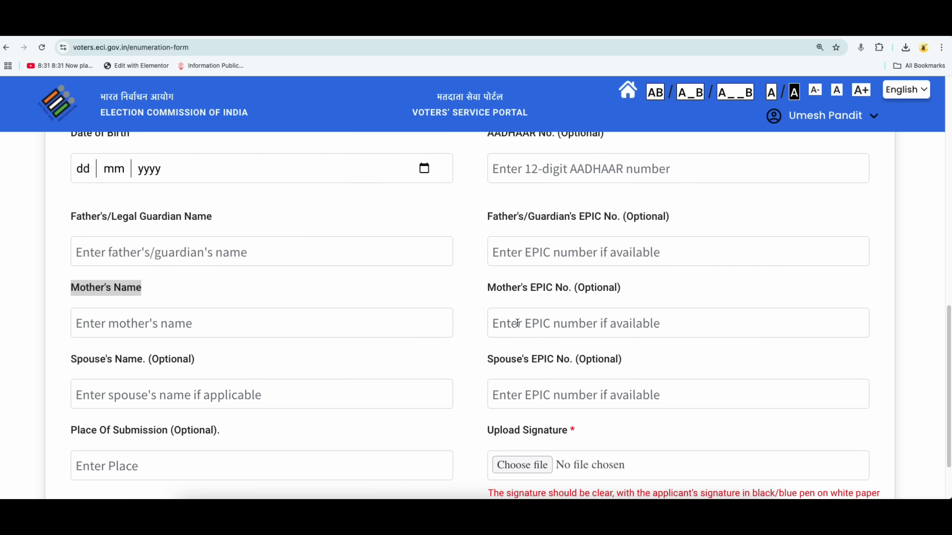
scroll(376, 335, "down", 2)
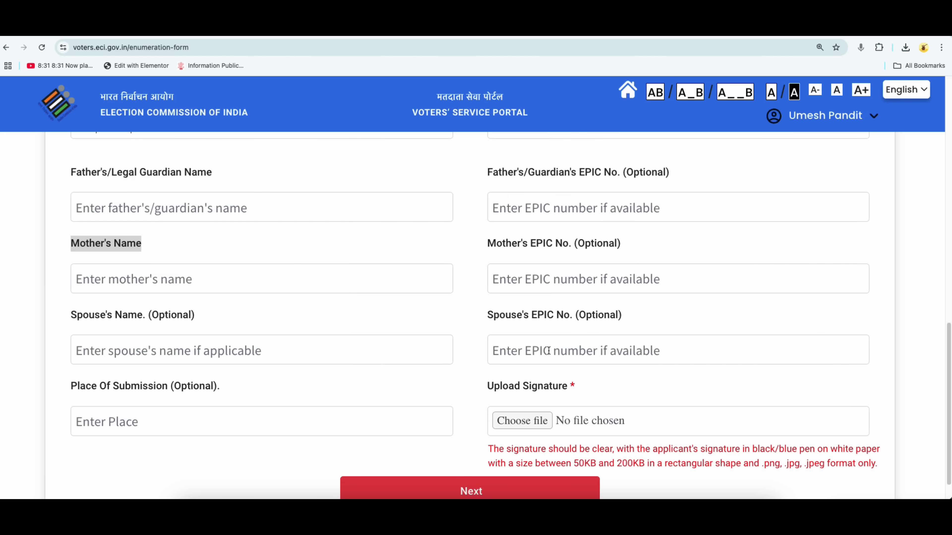
scroll(554, 351, "down", 2)
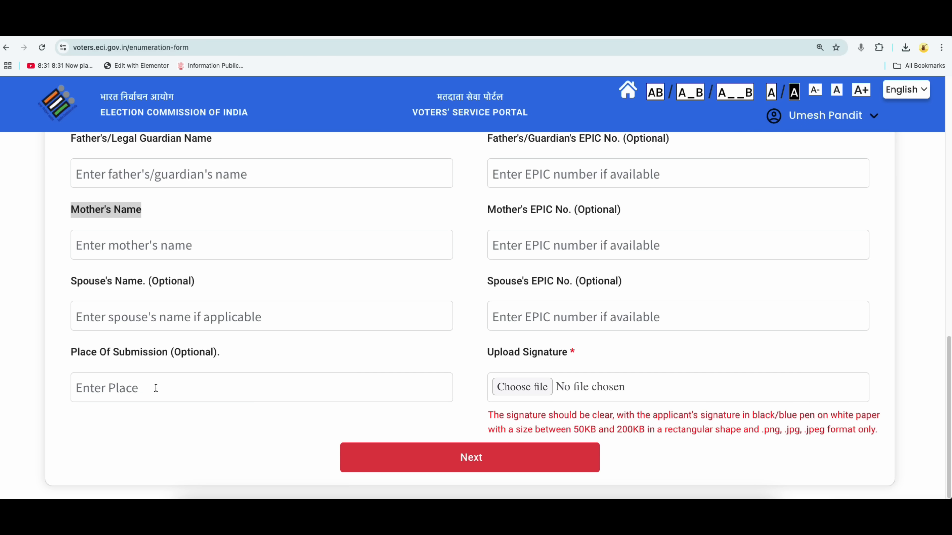
left_click(586, 431)
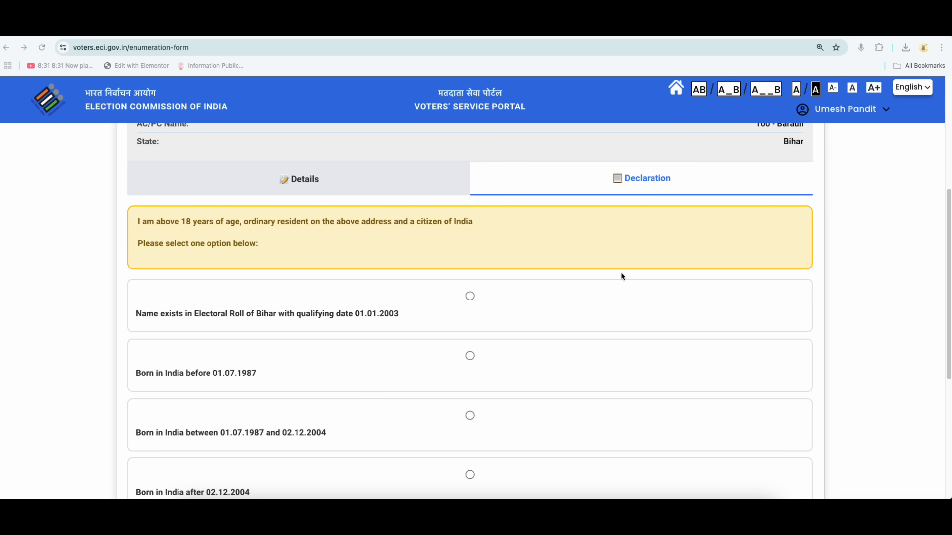
Switch the portal language to Hindi, then try Chrome's English translation and revert to original.
left_click(908, 90)
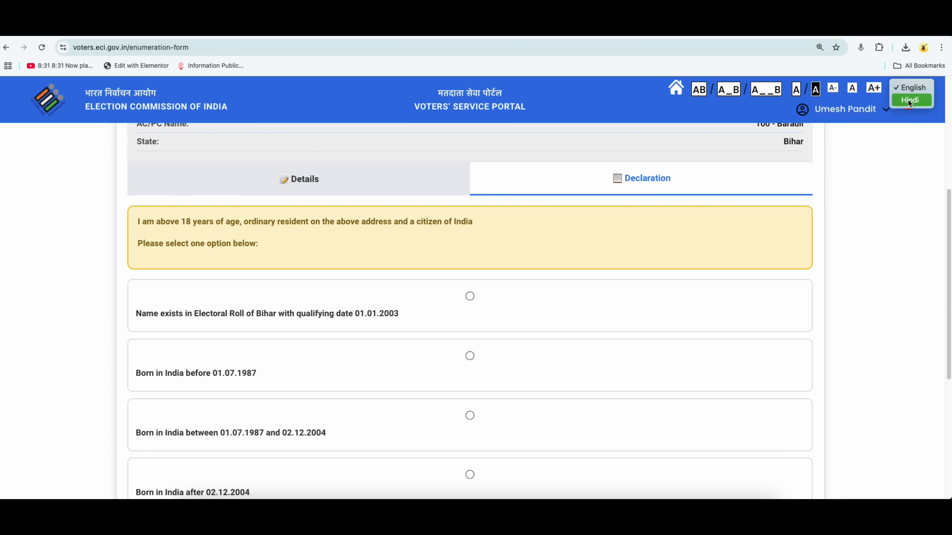
left_click(909, 101)
mouse_move(843, 126)
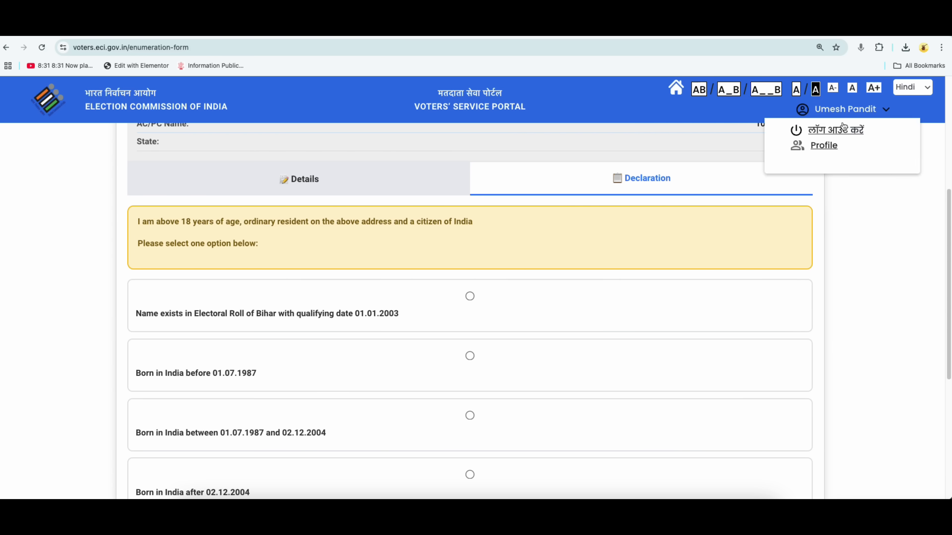
right_click(569, 217)
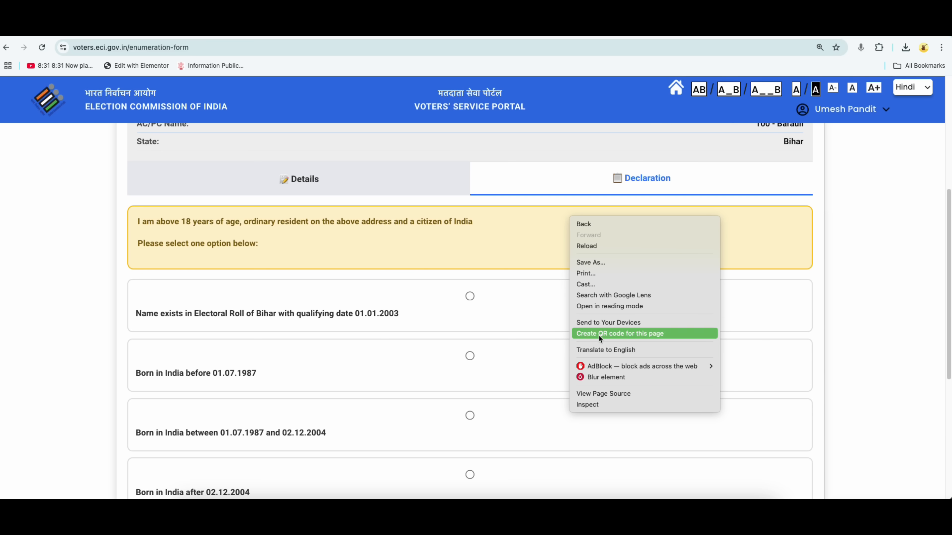
left_click(590, 350)
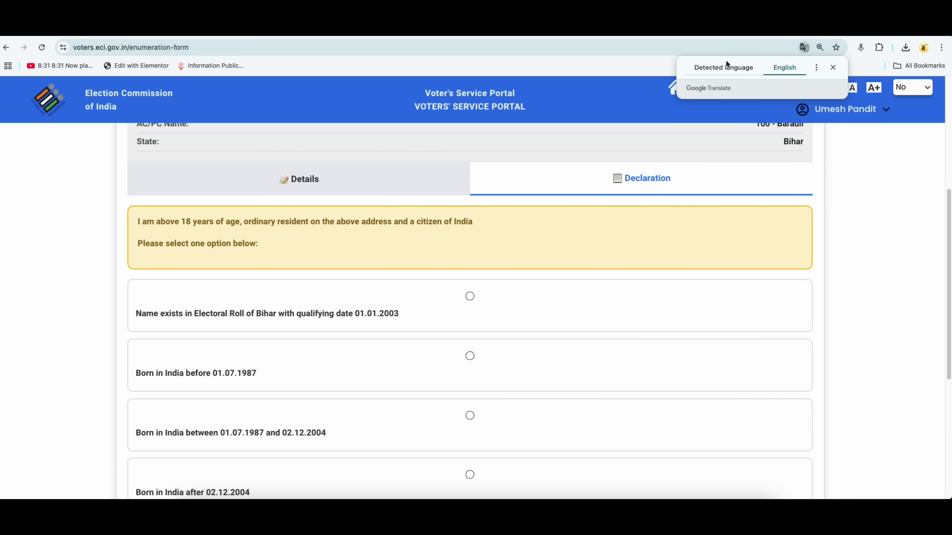
left_click(724, 68)
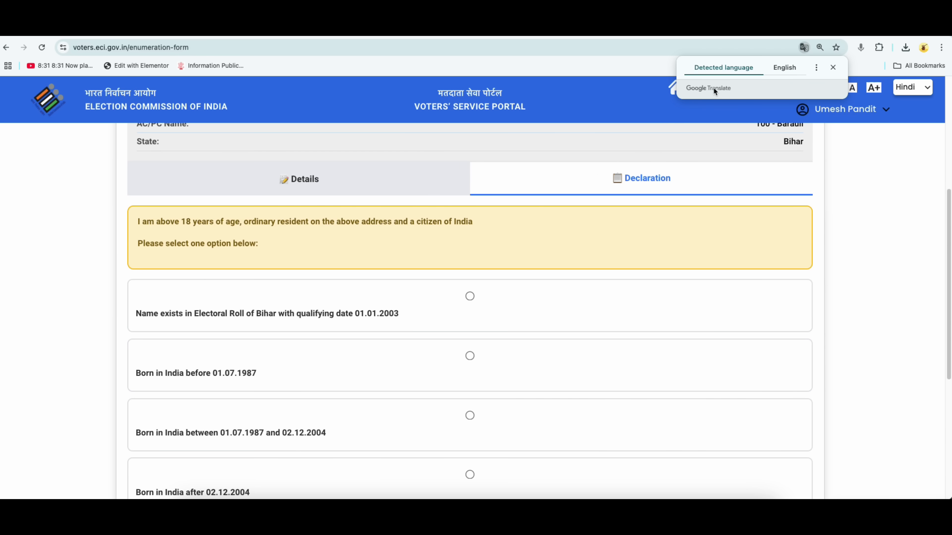
Choose Hindi as Chrome's translation language and translate the page.
left_click(812, 70)
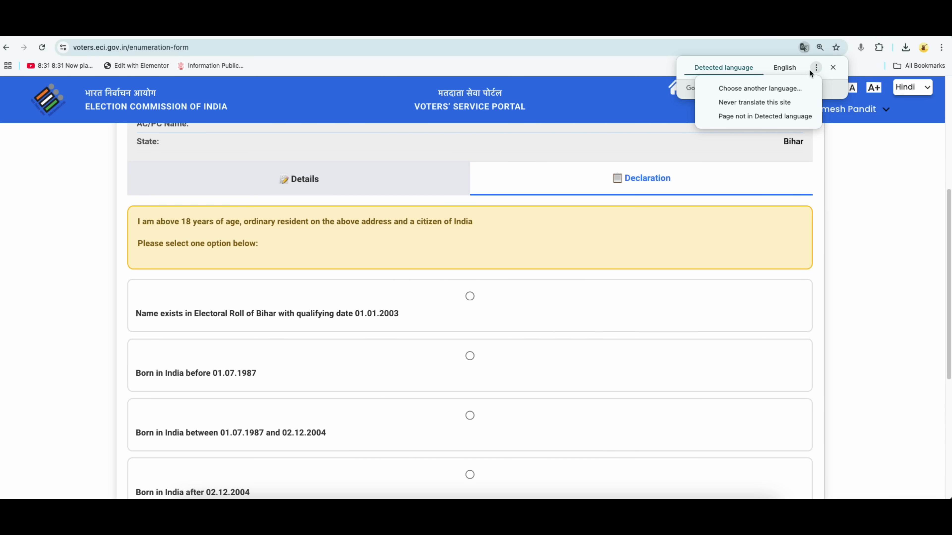
left_click(757, 87)
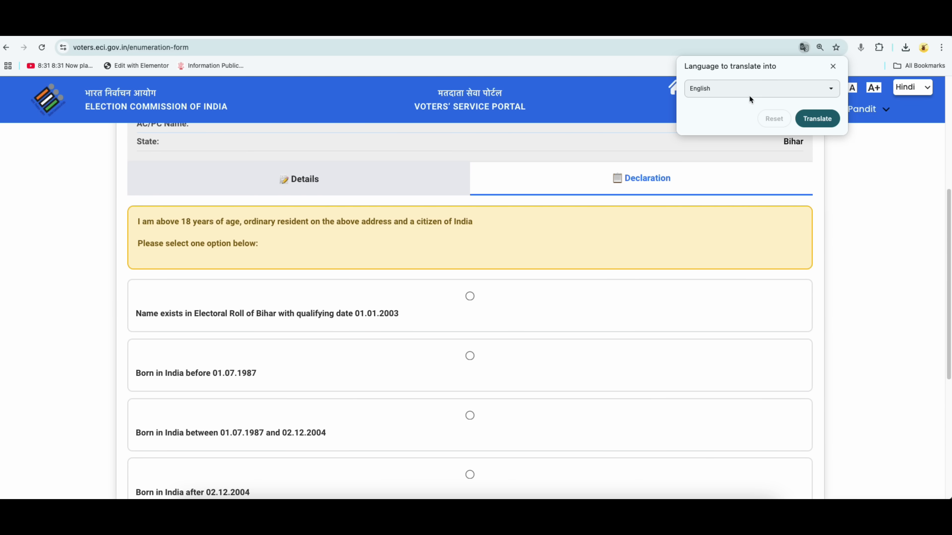
left_click(730, 91)
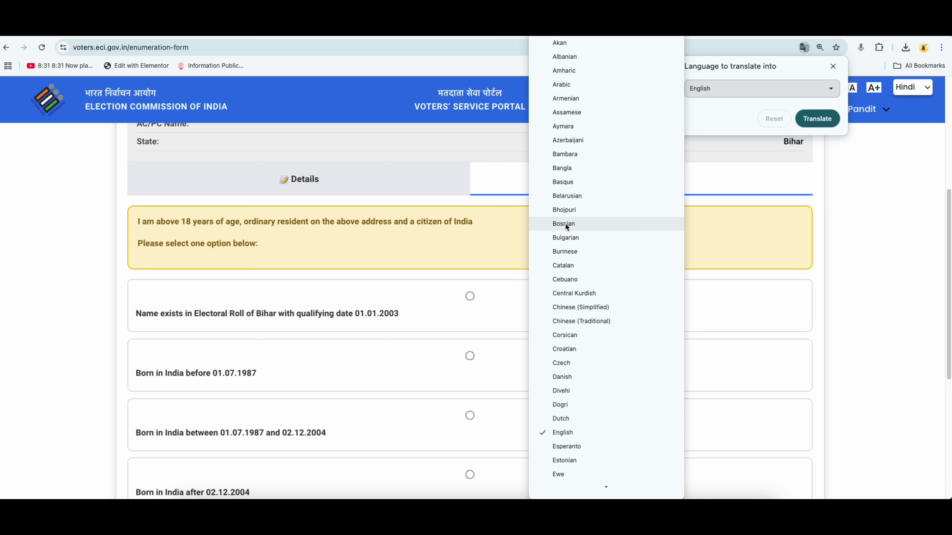
scroll(567, 435, "down", 5)
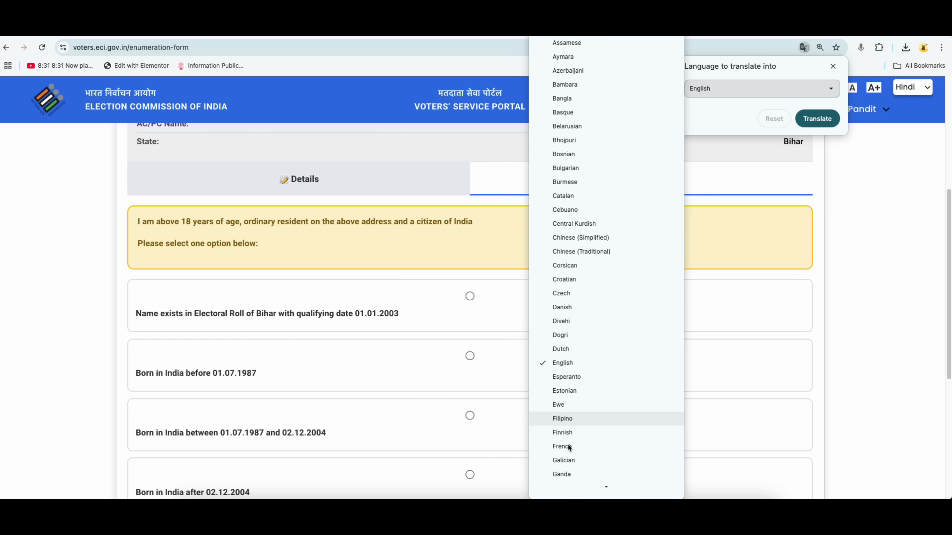
scroll(569, 448, "down", 5)
left_click(568, 448)
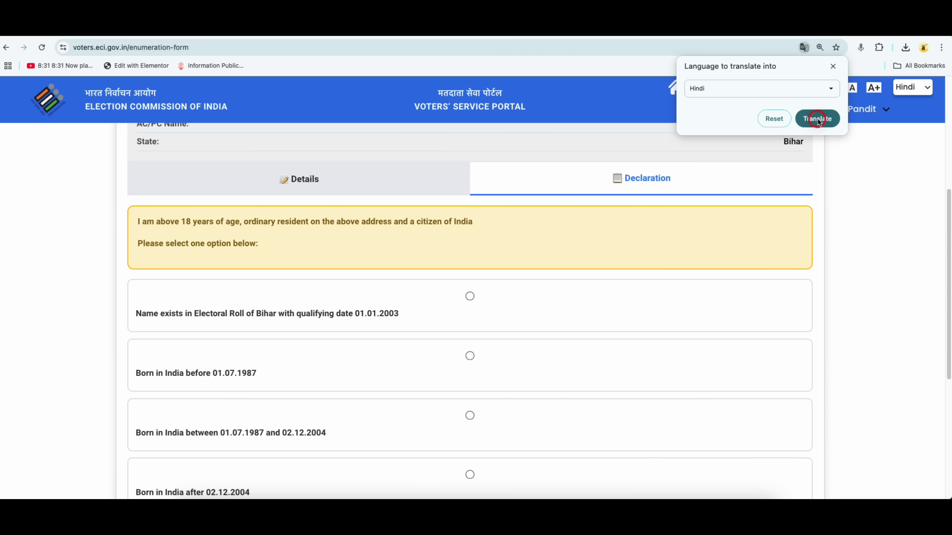
left_click(818, 120)
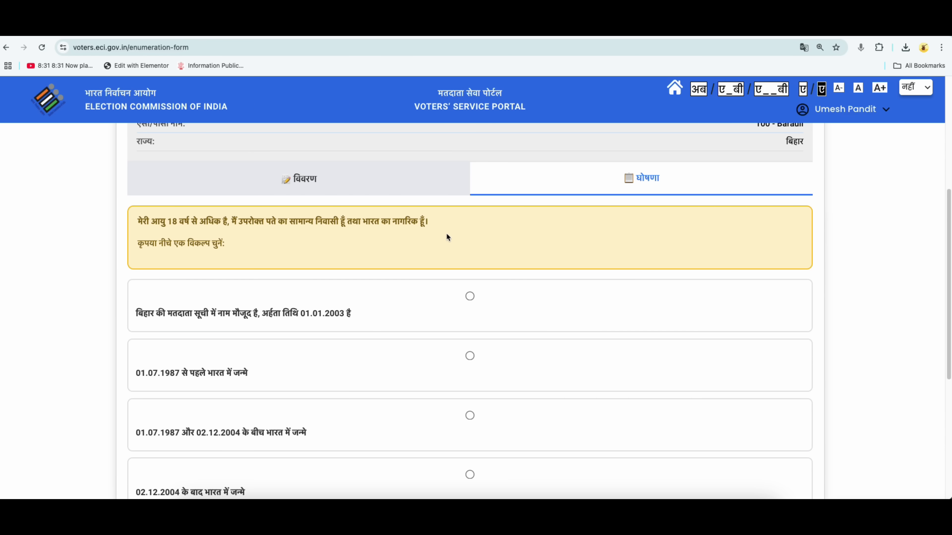
Scroll through the Hindi declaration options and switch back to the shikshabindu.com article tab.
scroll(447, 237, "down", 3)
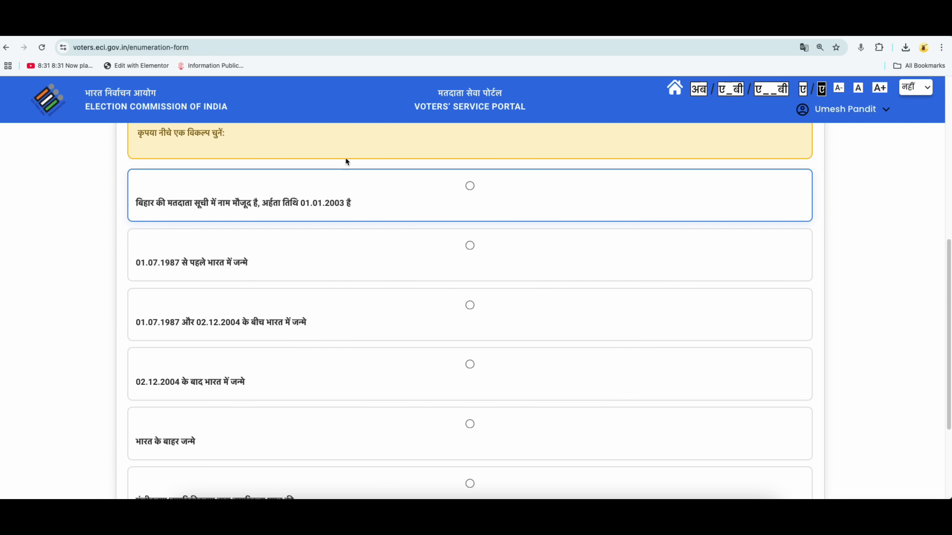
left_click(339, 29)
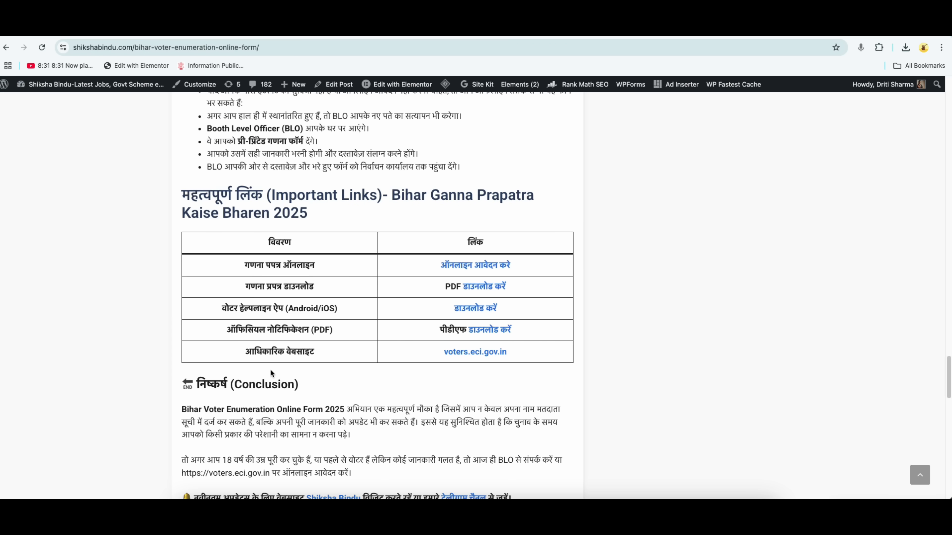
Follow the voters.eci.gov.in official-website link in the article's Important Links table.
left_click_drag(244, 351, 319, 351)
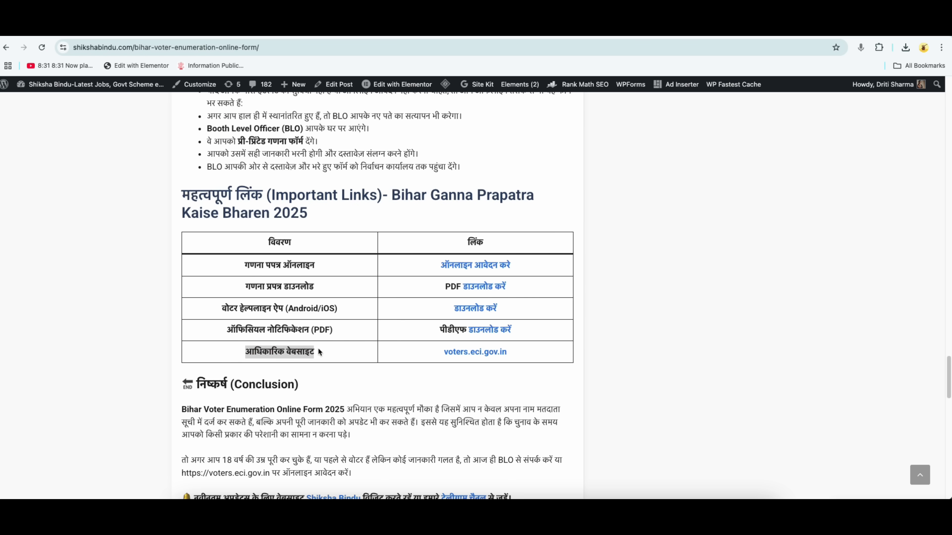
left_click(476, 354)
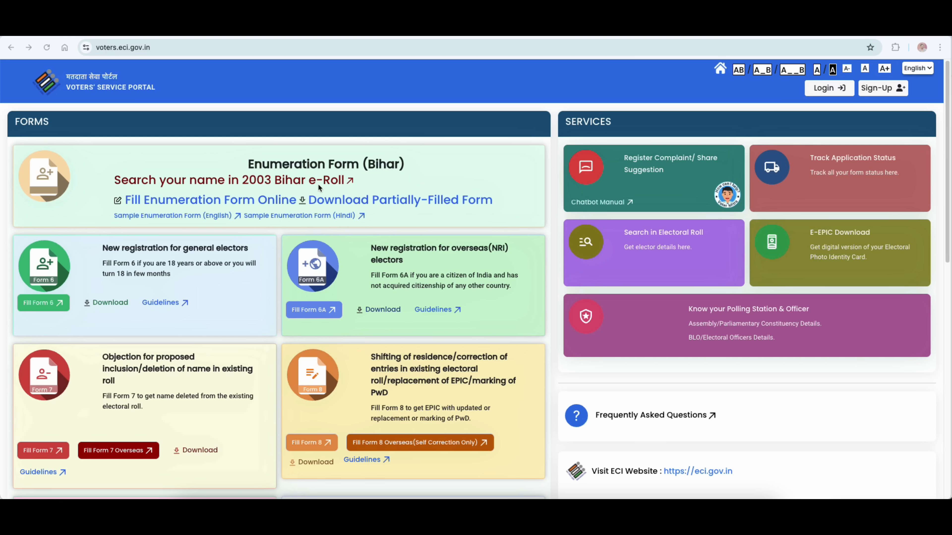
In the 2003 Bihar e-Roll search, pick district 12-गोपालगंज and assembly constituency 25 - बरौली.
left_click(310, 181)
left_click(270, 254)
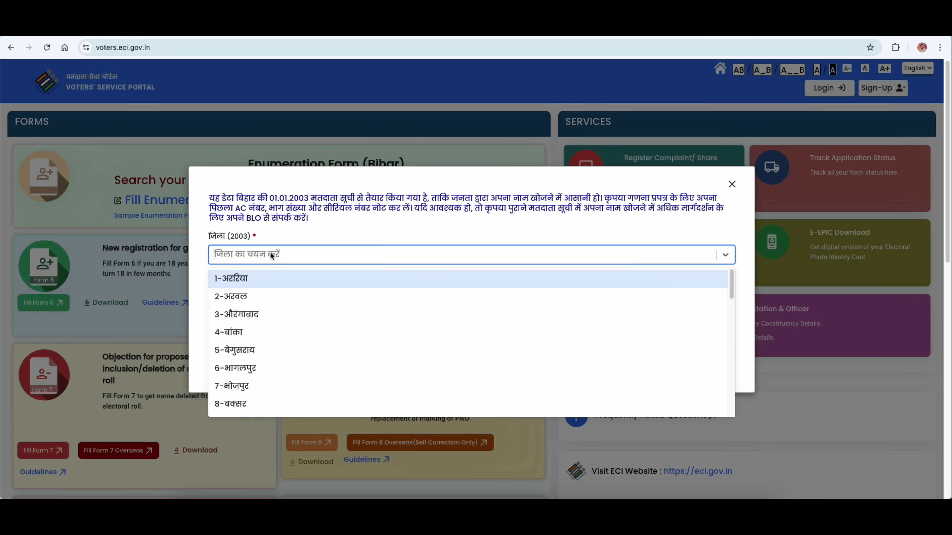
scroll(265, 333, "down", 4)
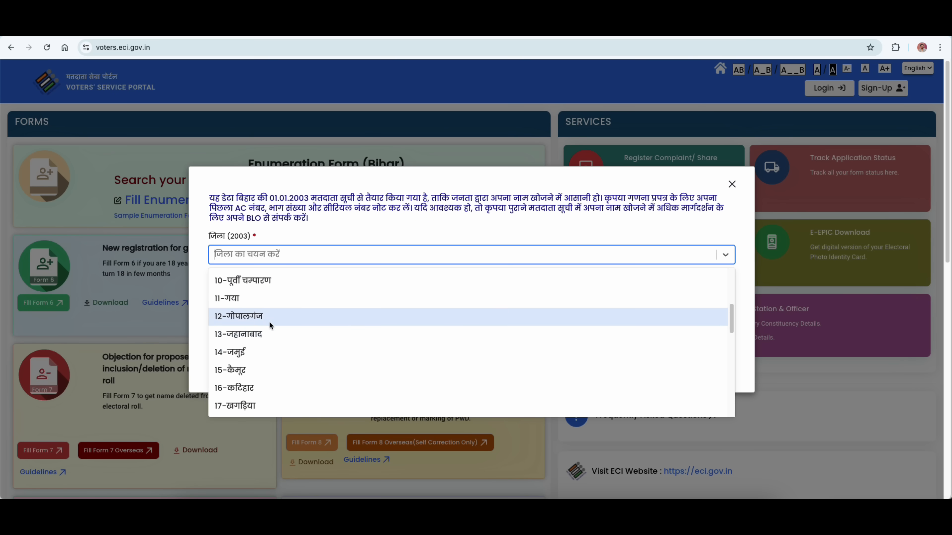
left_click(269, 319)
left_click(276, 294)
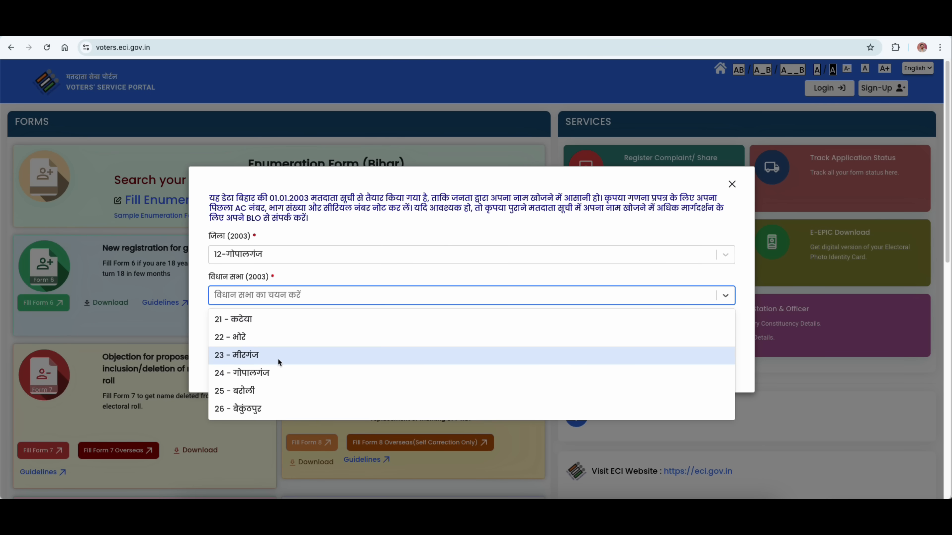
left_click(277, 384)
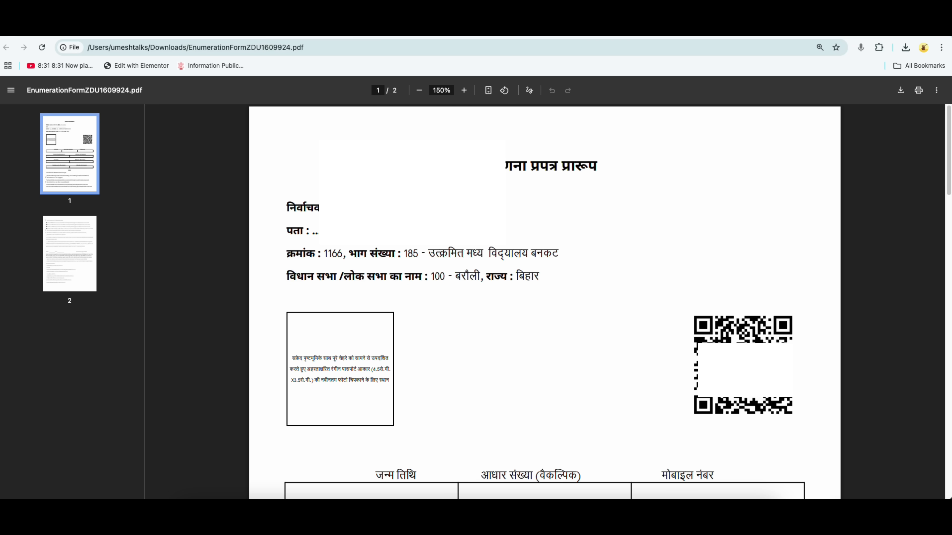
left_click_drag(507, 165, 596, 165)
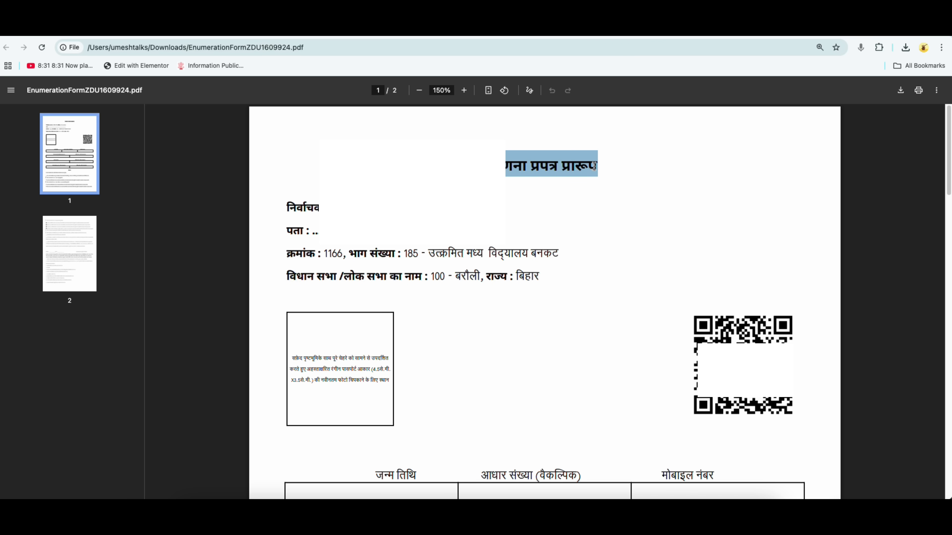
left_click_drag(349, 253, 556, 256)
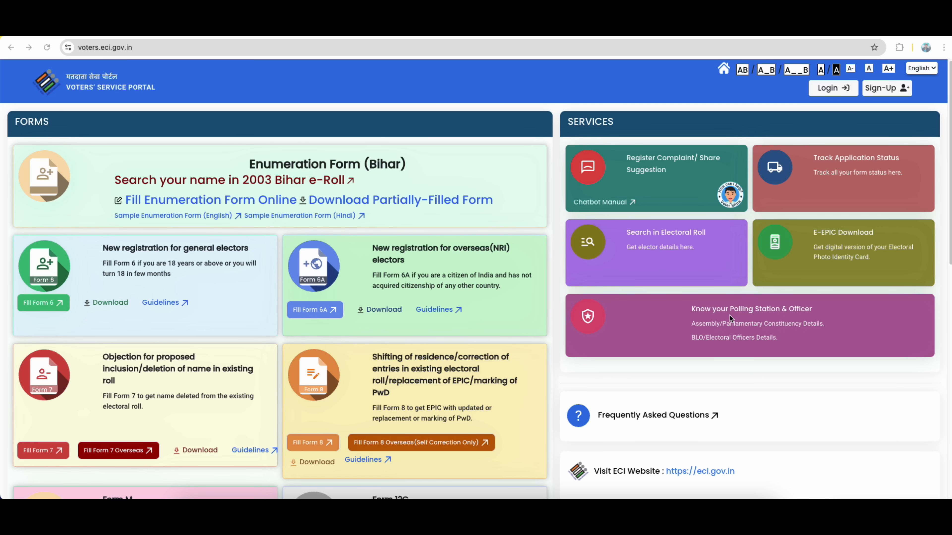
Review the Barauli polling station and BLO details, then return to the 2003 roll search.
left_click(771, 311)
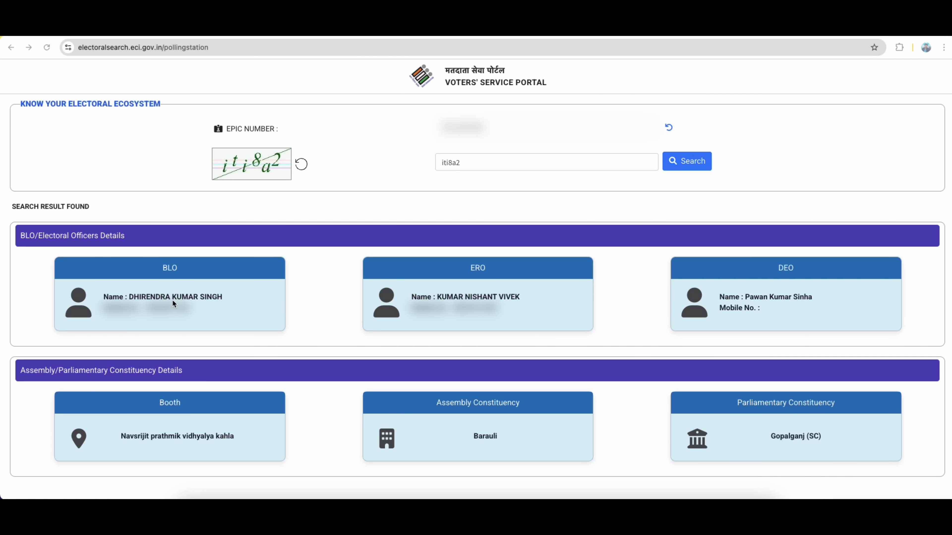
left_click(178, 407)
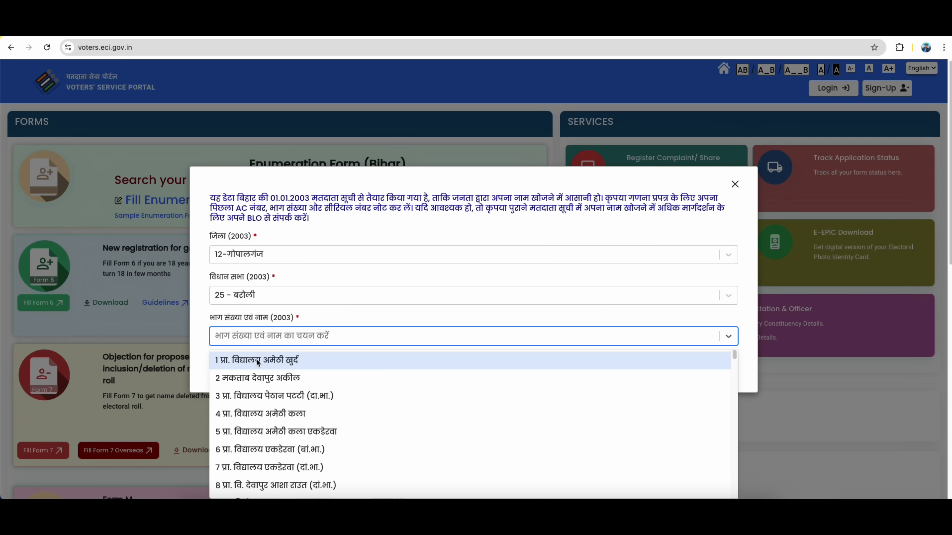
Choose part 1 प्रा. विद्यालय अमेठी खुर्द and view its 2003 voter list.
left_click(256, 358)
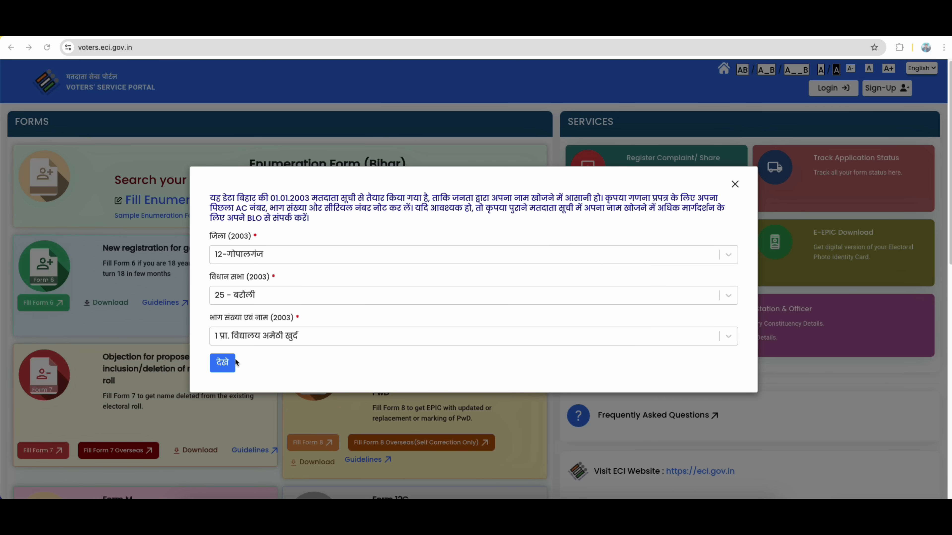
left_click(222, 362)
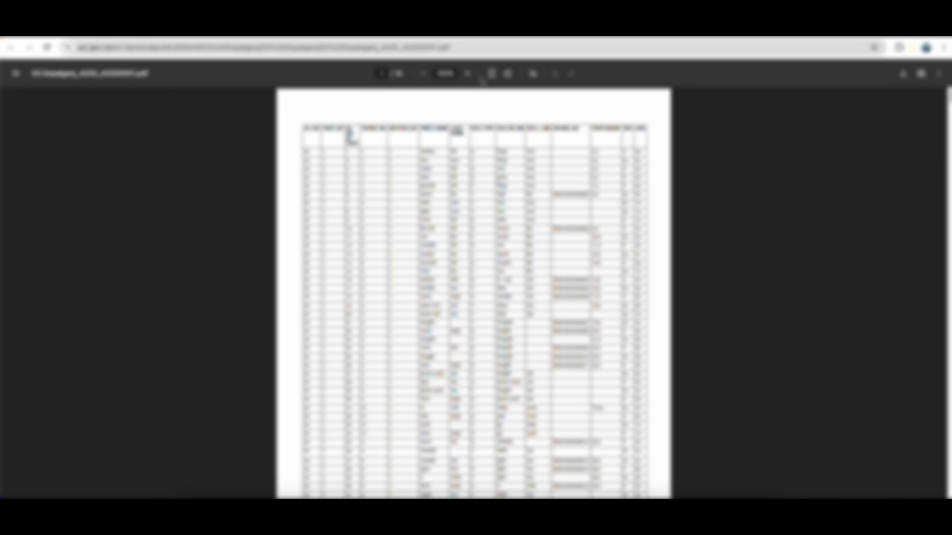
Zoom in to read the list's first entry, then mark the form as present on Bihar's 2003 roll.
left_click(469, 75)
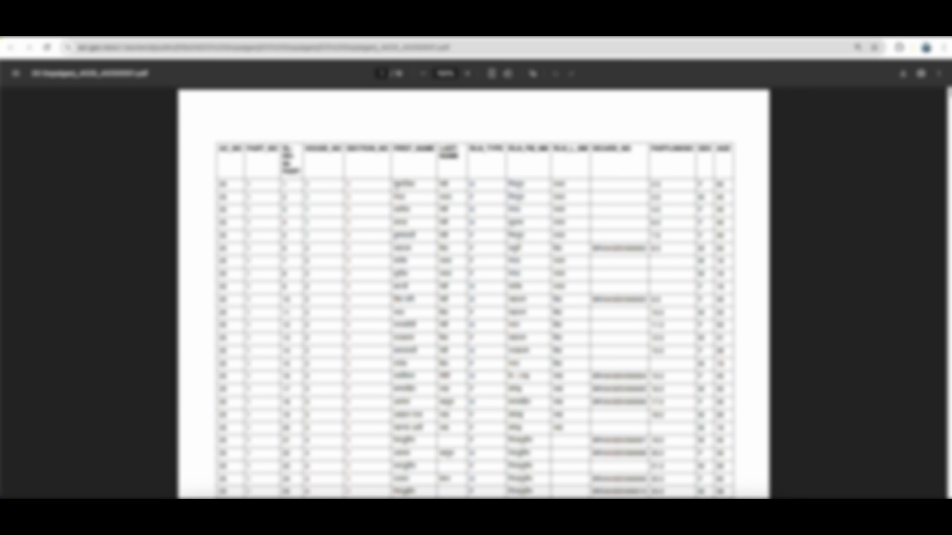
left_click_drag(394, 184, 563, 183)
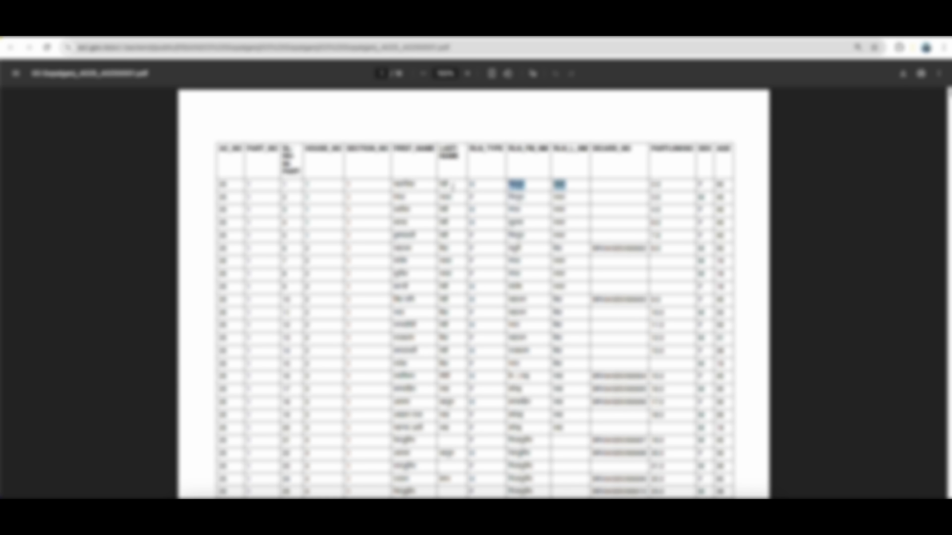
double_click(446, 185)
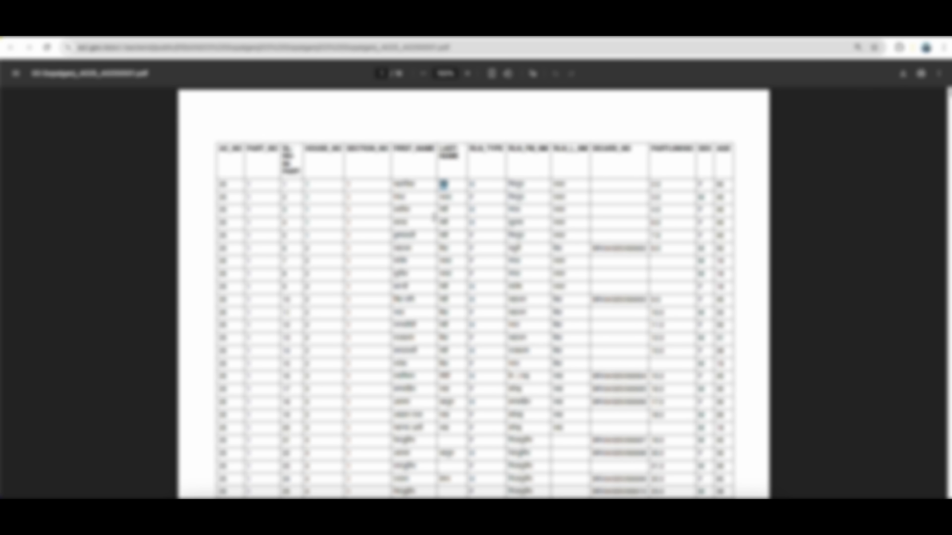
left_click(441, 134)
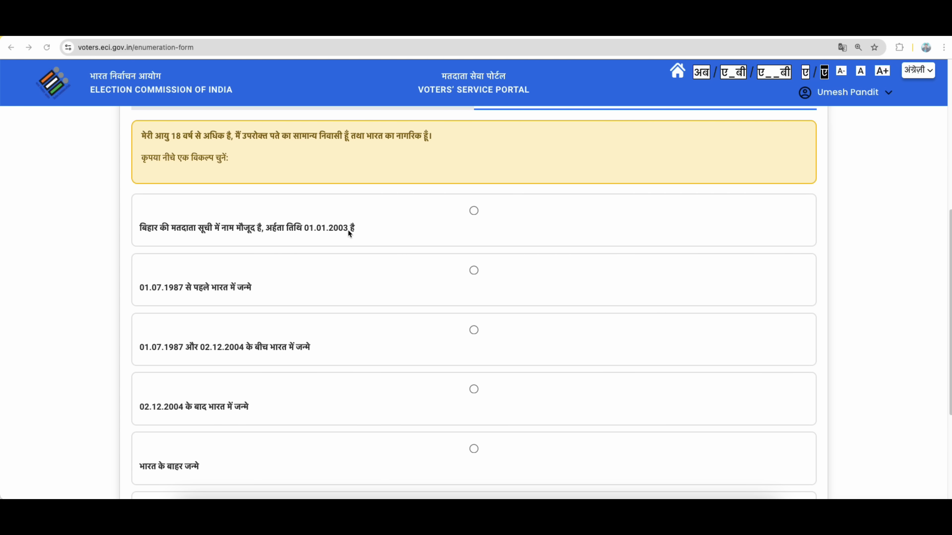
left_click(474, 211)
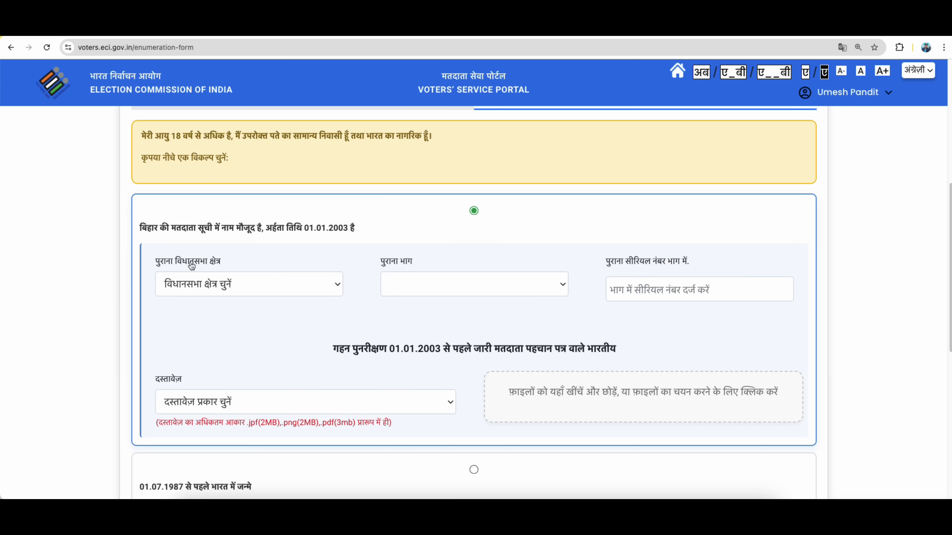
Set the document to बिहार की मतदाता सूची में नाम मौजूद है, अर्हता तिथि 01.01.2003.
left_click(211, 283)
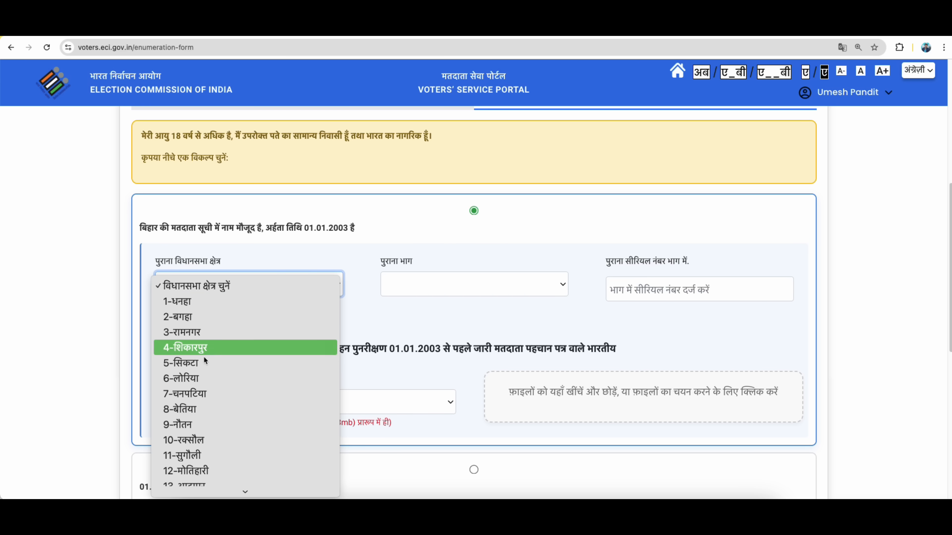
left_click(380, 262)
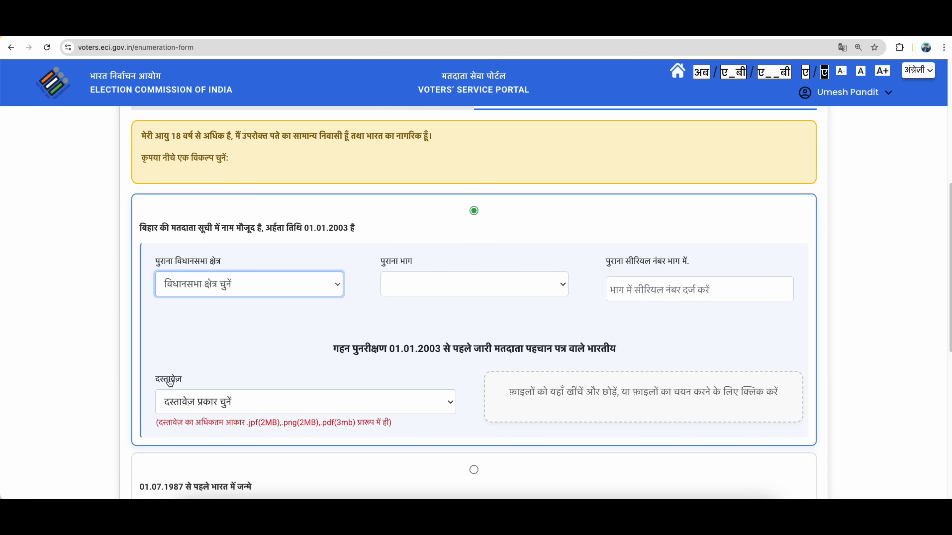
left_click(356, 399)
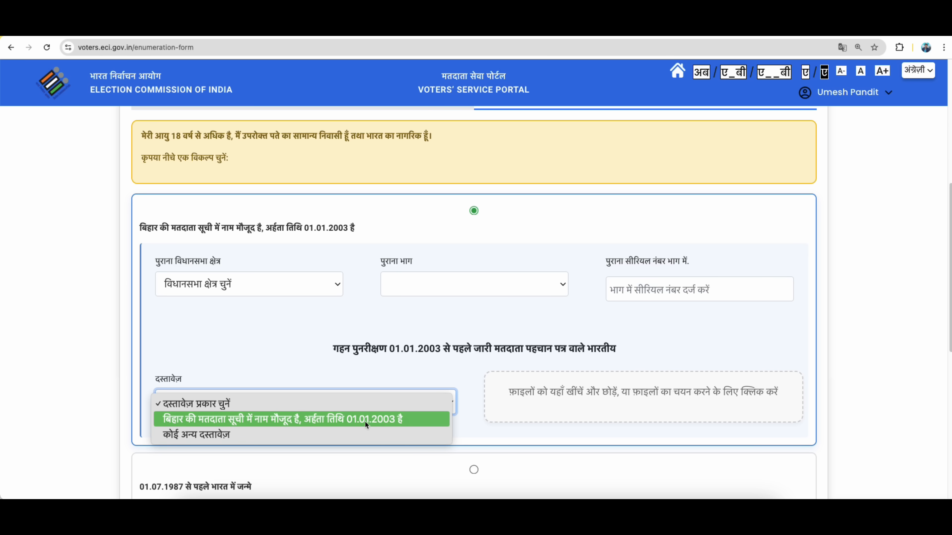
left_click(385, 421)
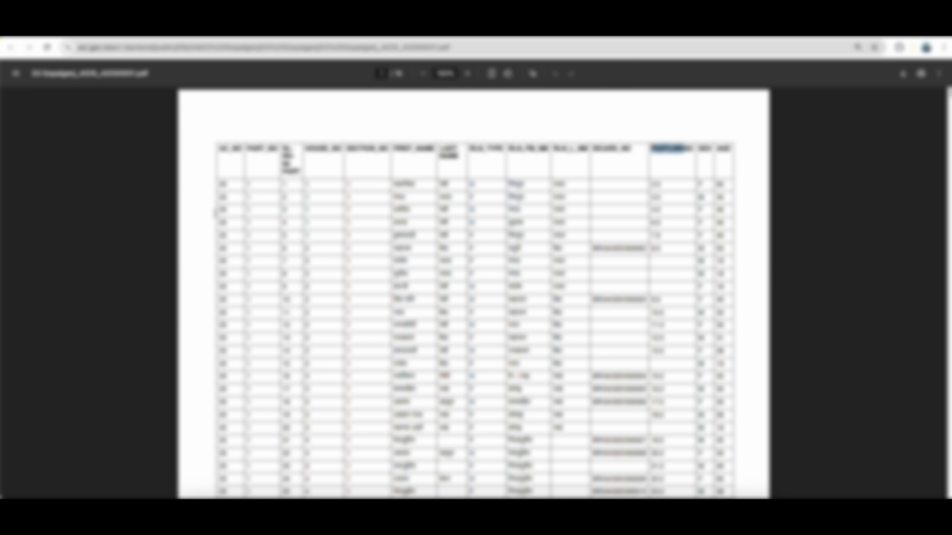
left_click_drag(221, 288, 731, 293)
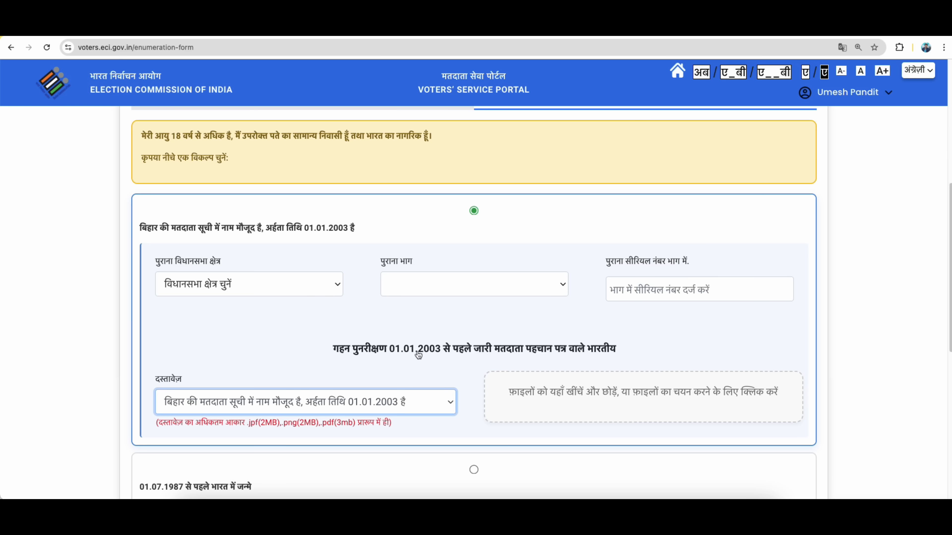
Select the 01.07.1987 से पहले भारत में जन्मे option on the form.
scroll(524, 419, "down", 5)
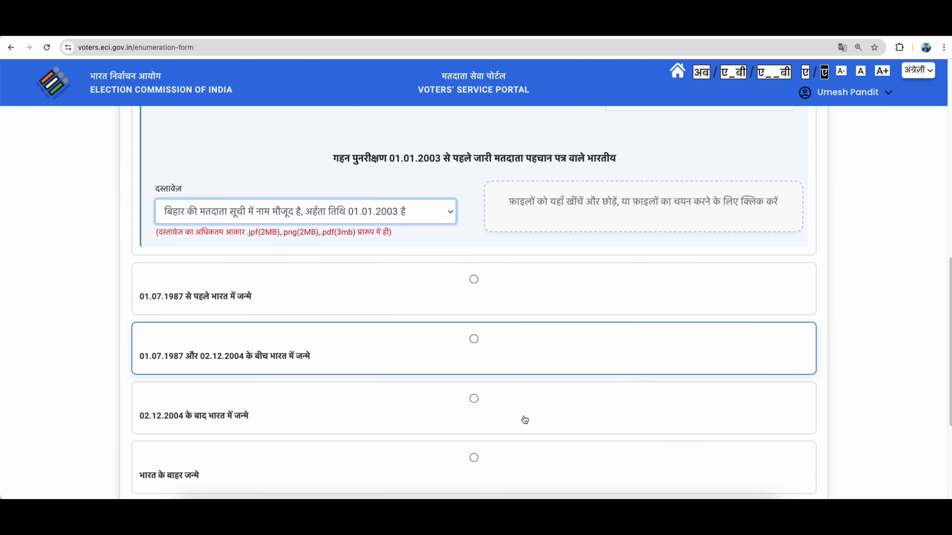
scroll(524, 419, "down", 4)
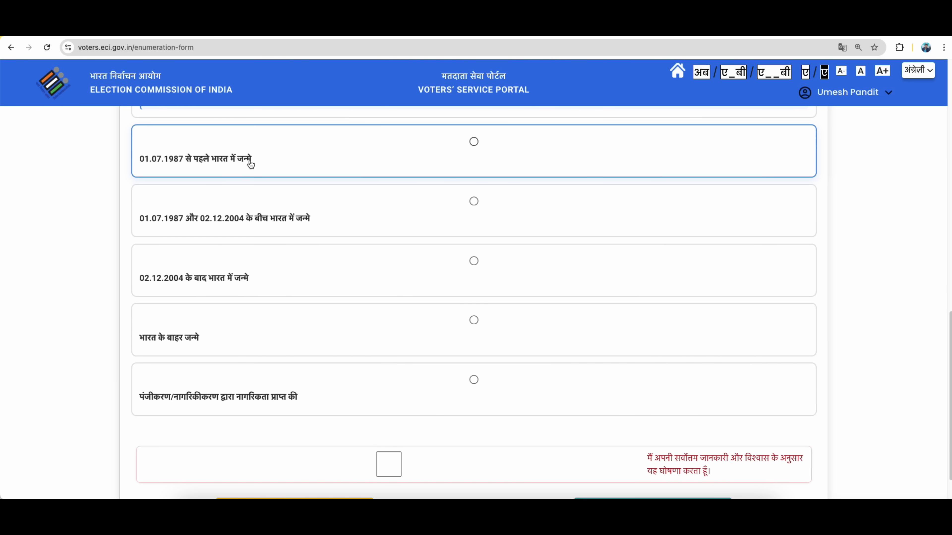
left_click(474, 145)
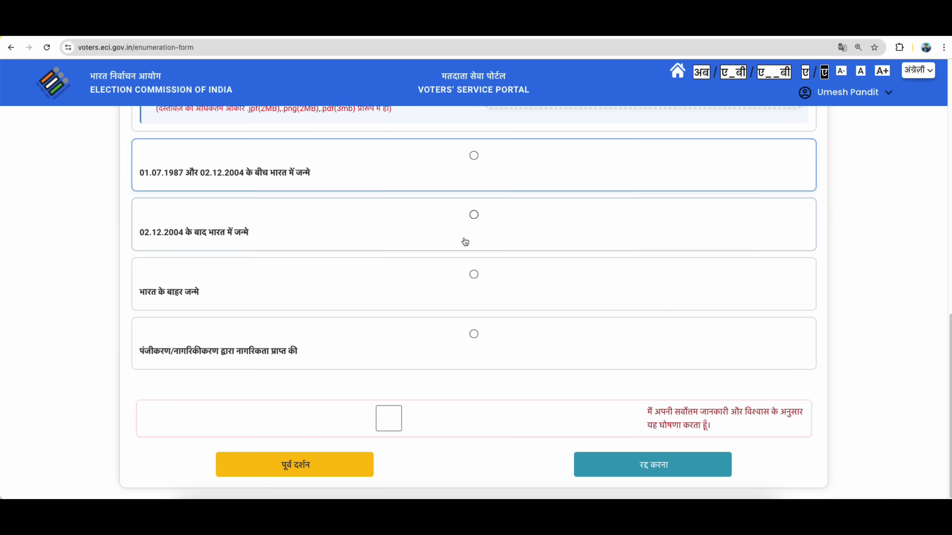
scroll(450, 328, "up", 3)
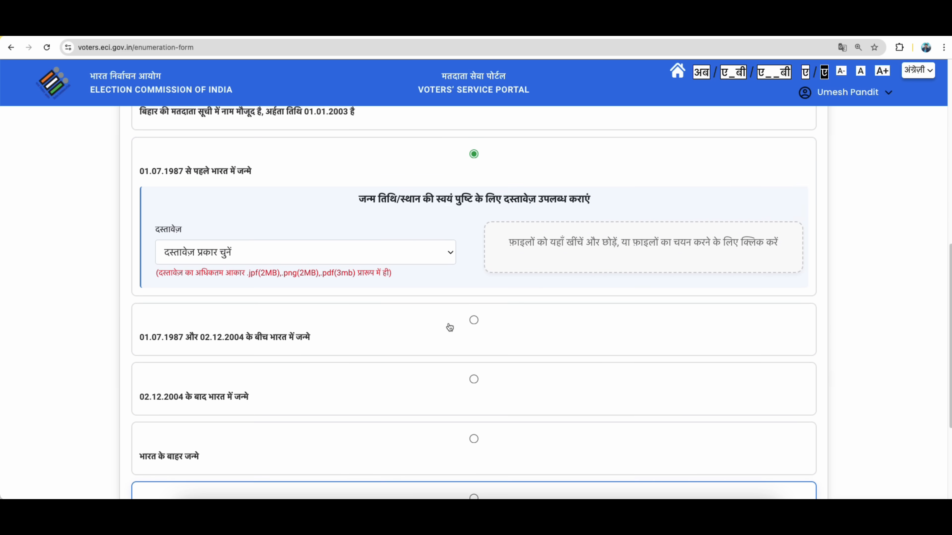
scroll(461, 282, "down", 1)
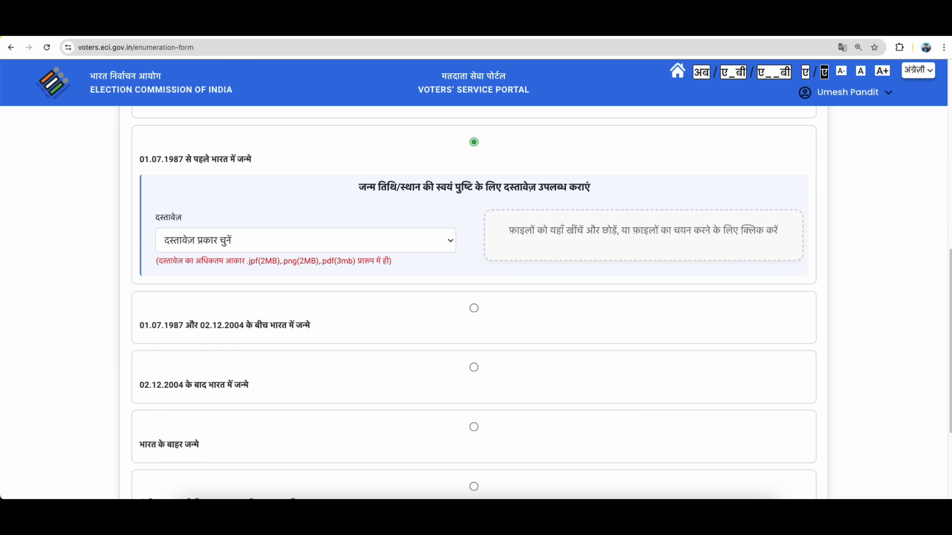
Choose the board/university matriculation or educational certificate as the before-1987 proof document.
left_click(258, 241)
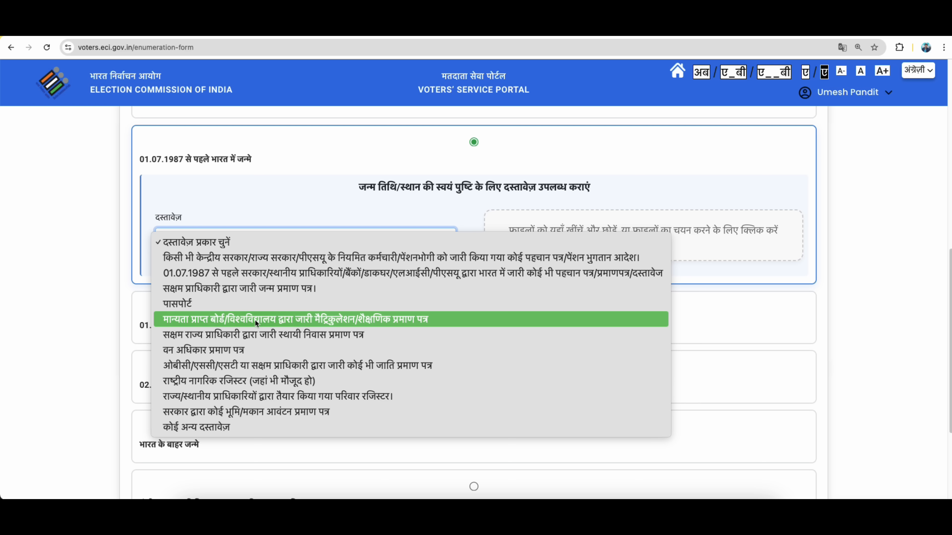
left_click(334, 320)
left_click(331, 241)
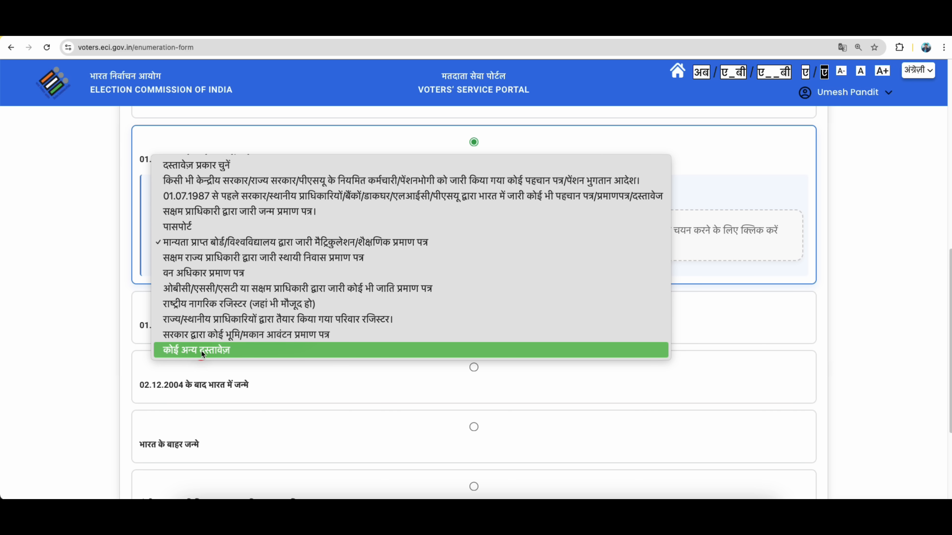
left_click(196, 243)
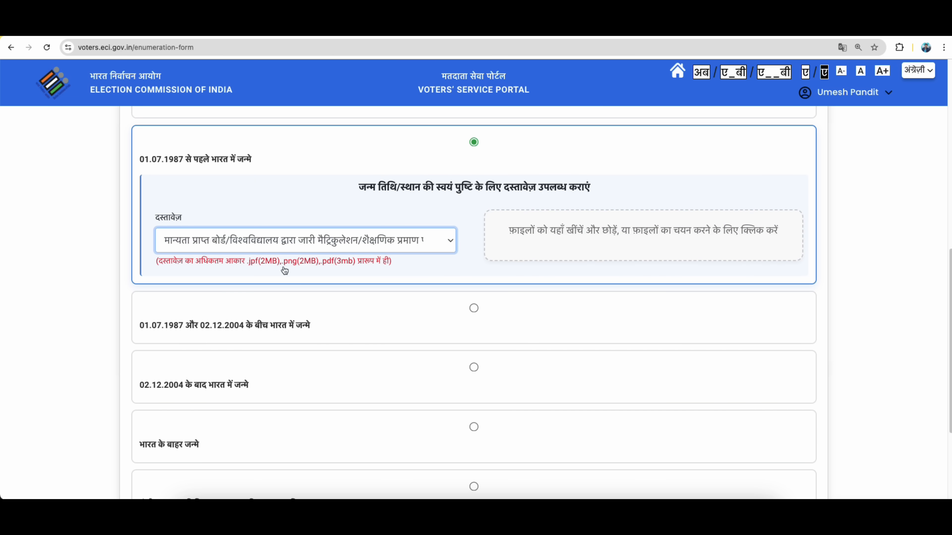
left_click(273, 265)
mouse_move(273, 266)
left_mouse_down()
mouse_move(285, 265)
mouse_move(257, 266)
mouse_move(283, 267)
left_mouse_up()
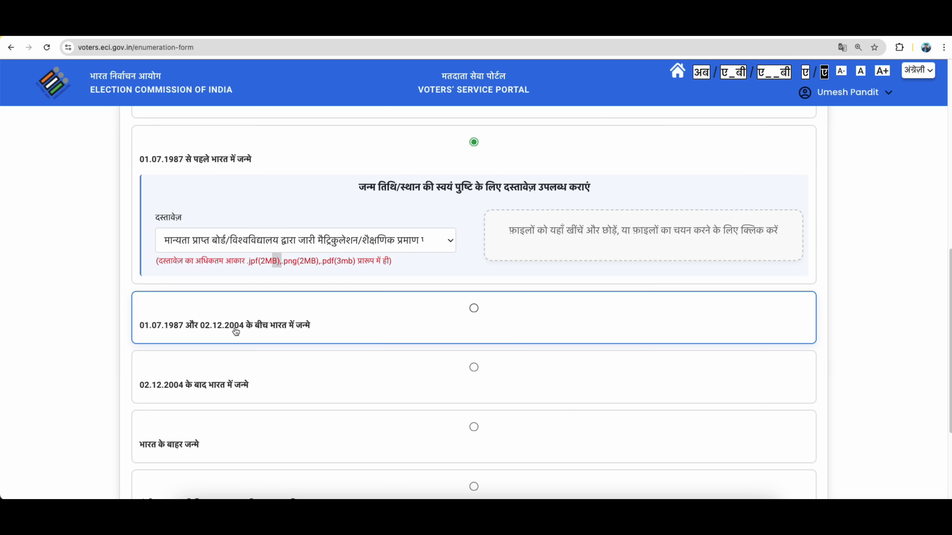
Choose born between 01.07.1987 and 02.12.2004, with a matriculation/educational certificate as proof.
left_click_drag(236, 333, 180, 327)
left_click(473, 308)
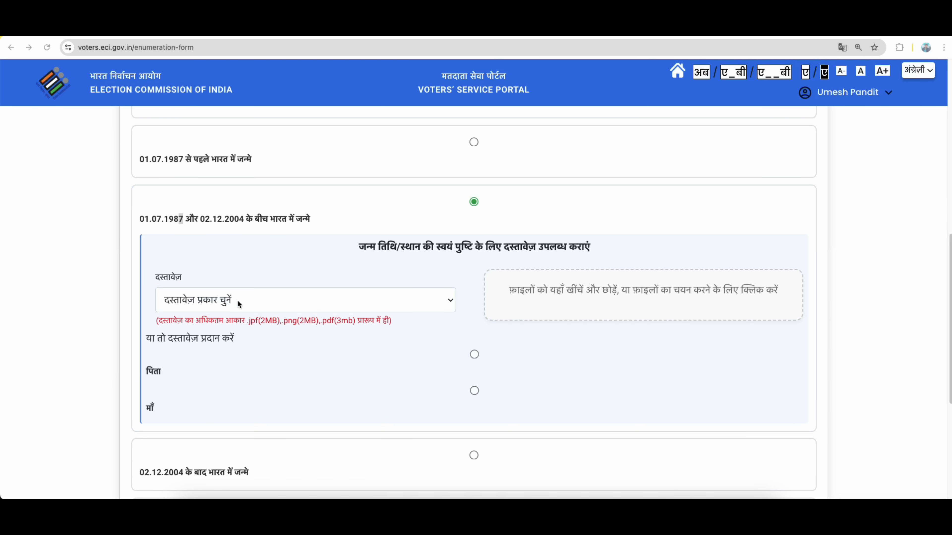
left_click(237, 300)
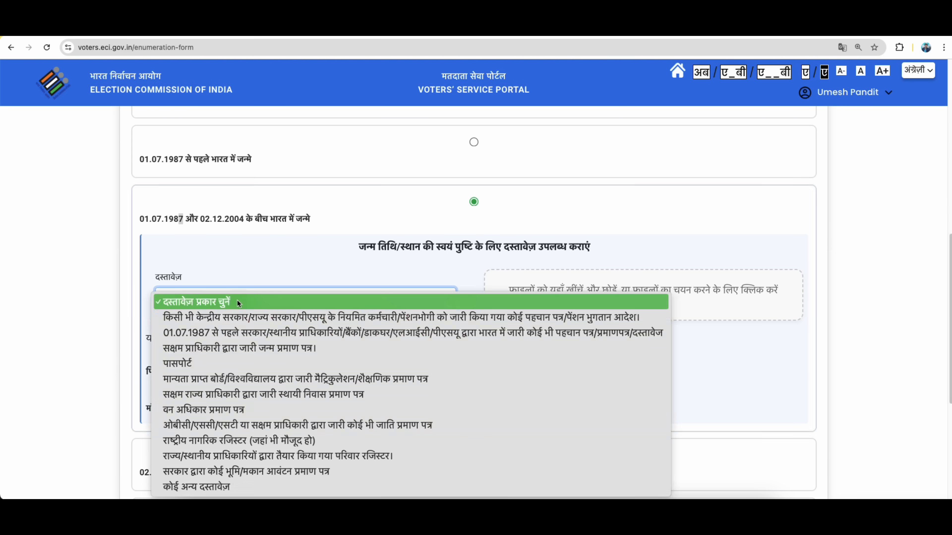
left_click(247, 379)
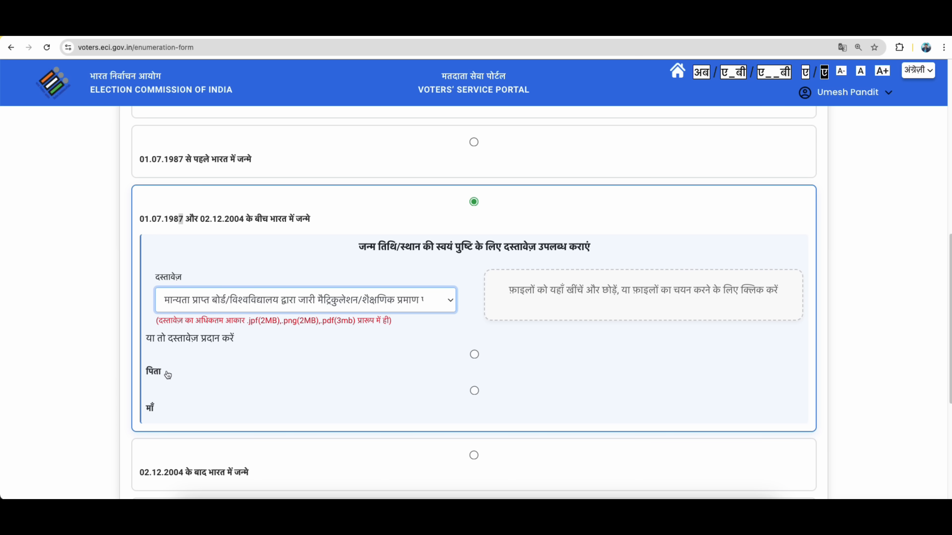
Select the father (पिता) as the parent supplying documents.
left_click(474, 354)
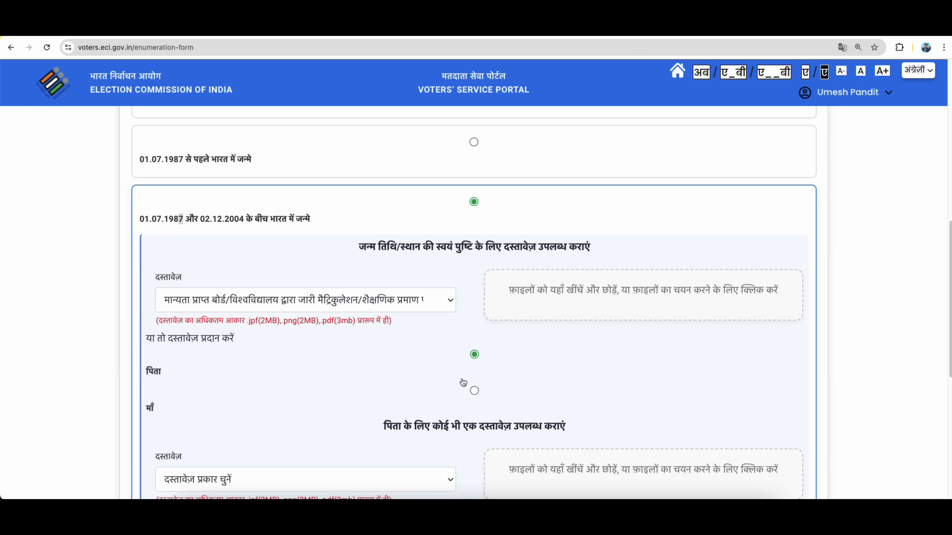
left_click(474, 392)
left_click(474, 354)
scroll(444, 389, "down", 2)
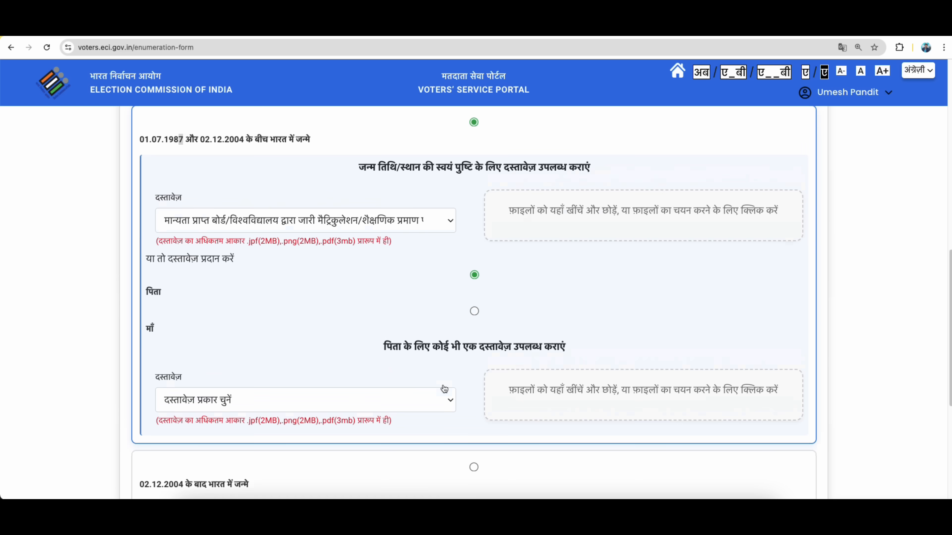
Check the voter-list PDF, then choose the Bihar voter list 01.01.2003 entry as the father's document.
scroll(444, 389, "down", 1)
left_click(263, 357)
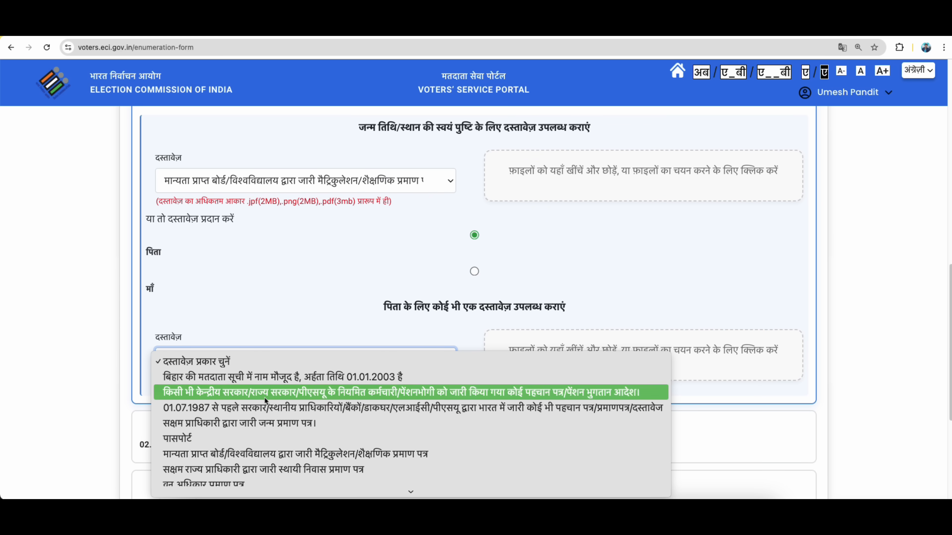
scroll(269, 425, "down", 2)
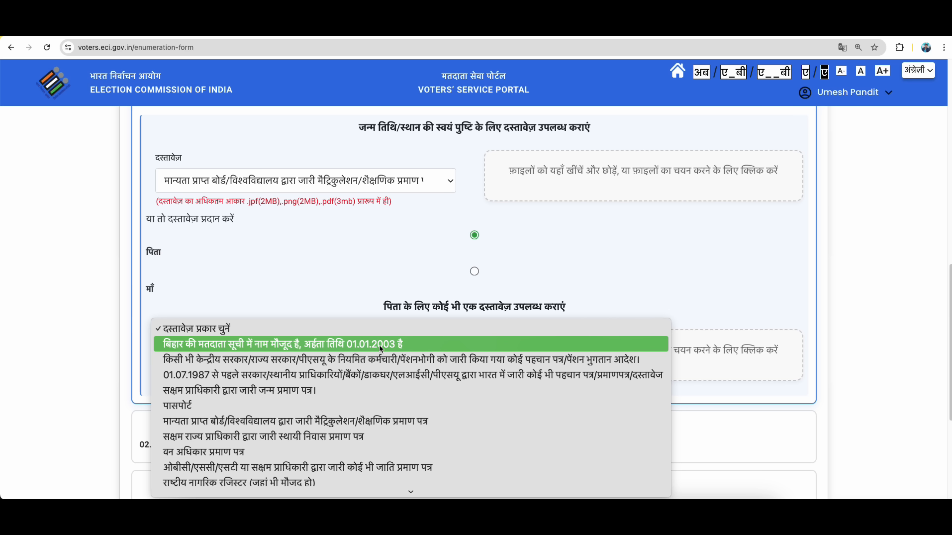
left_click(246, 62)
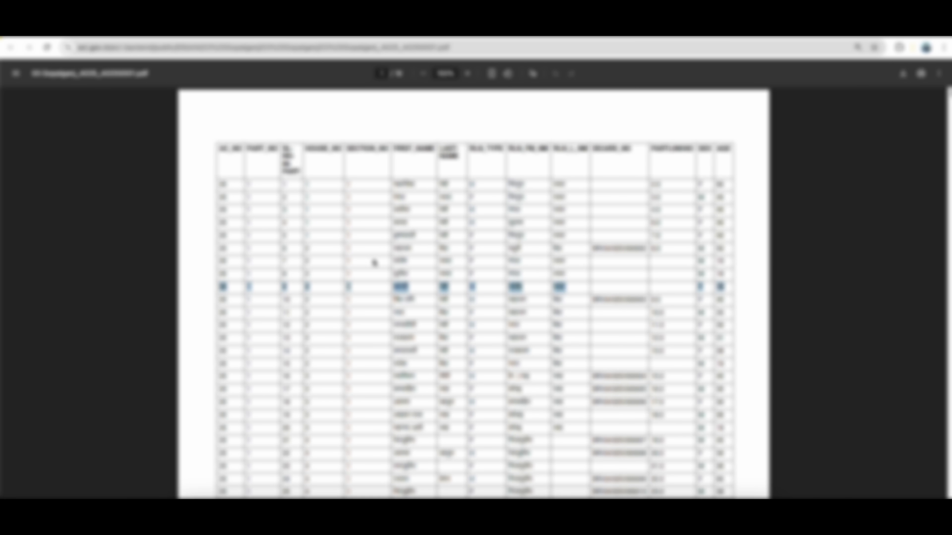
left_click(122, 30)
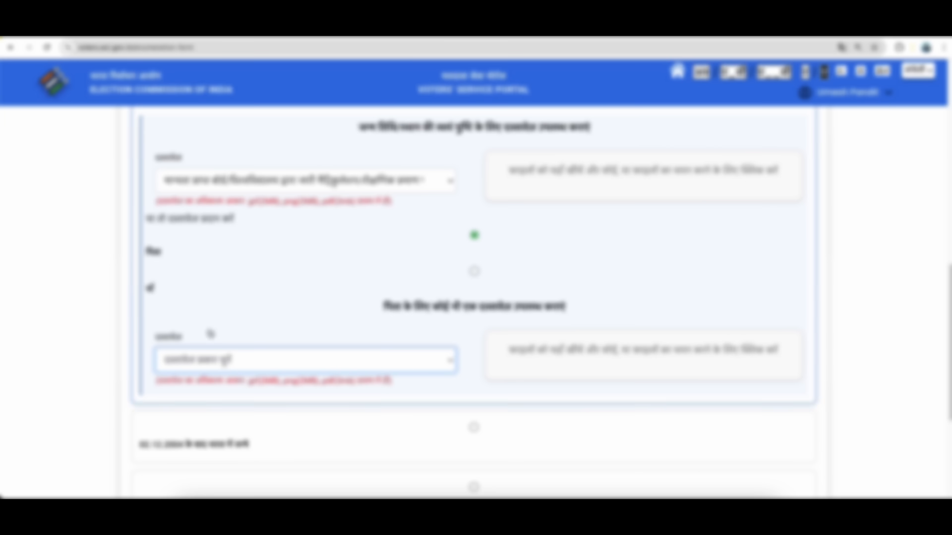
left_click(214, 358)
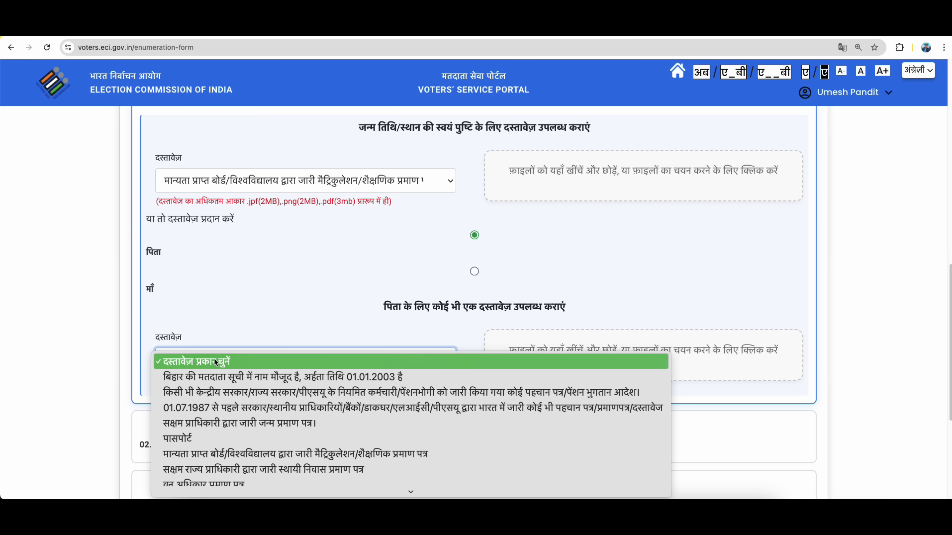
left_click(386, 376)
Review the PDF table again, then switch the father's document to the matriculation/educational certificate.
left_click(323, 363)
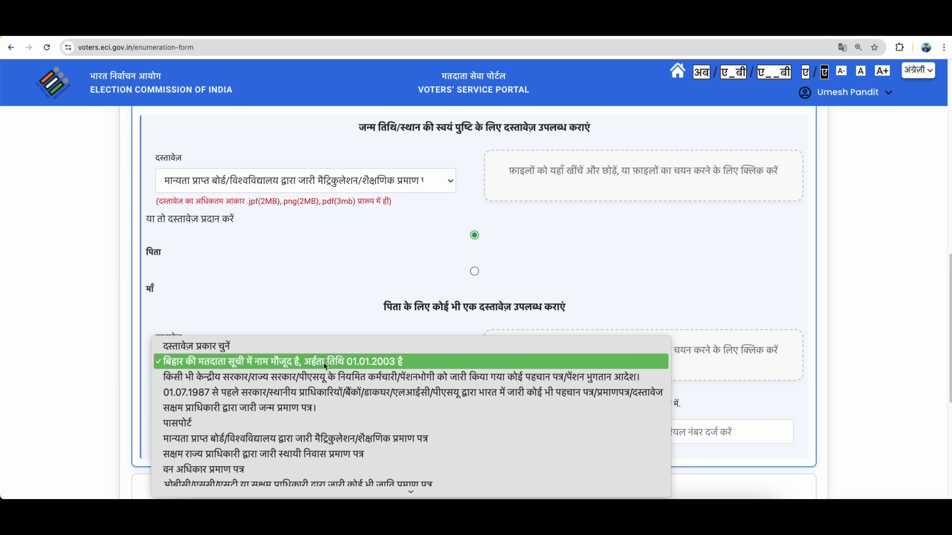
scroll(276, 459, "down", 3)
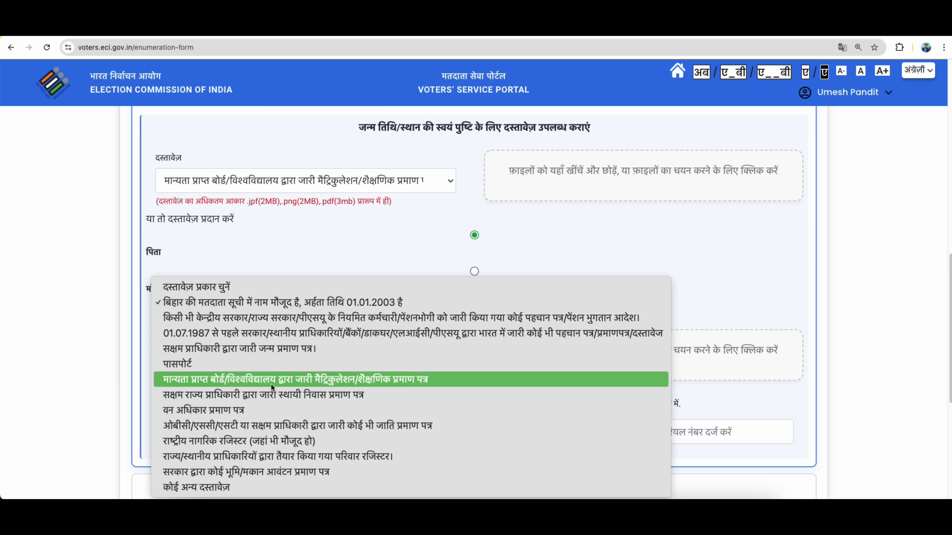
left_click(315, 302)
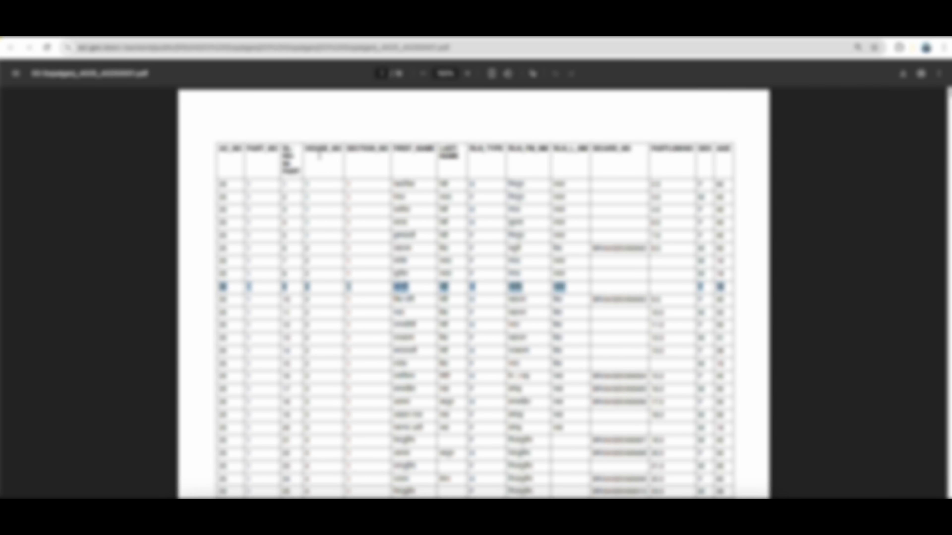
left_click_drag(283, 149, 298, 173)
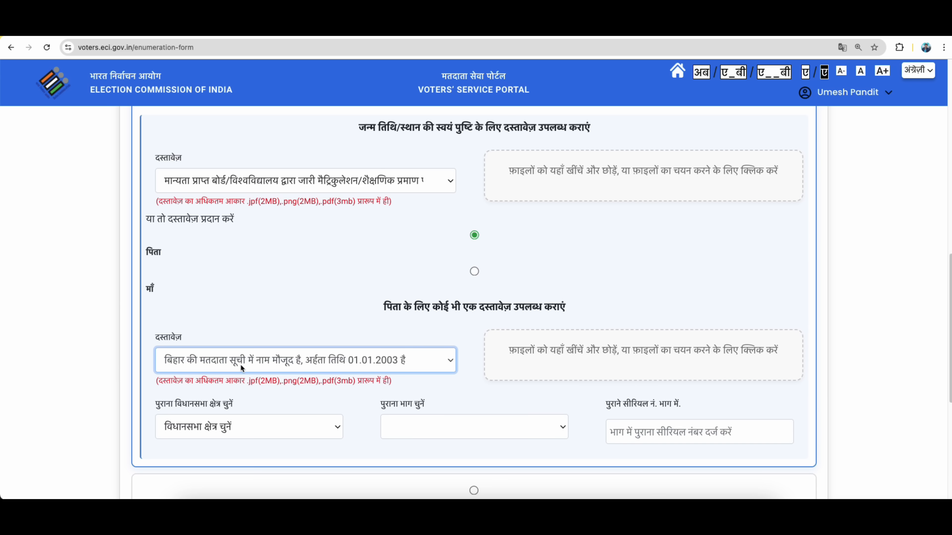
left_click(240, 361)
left_click(219, 438)
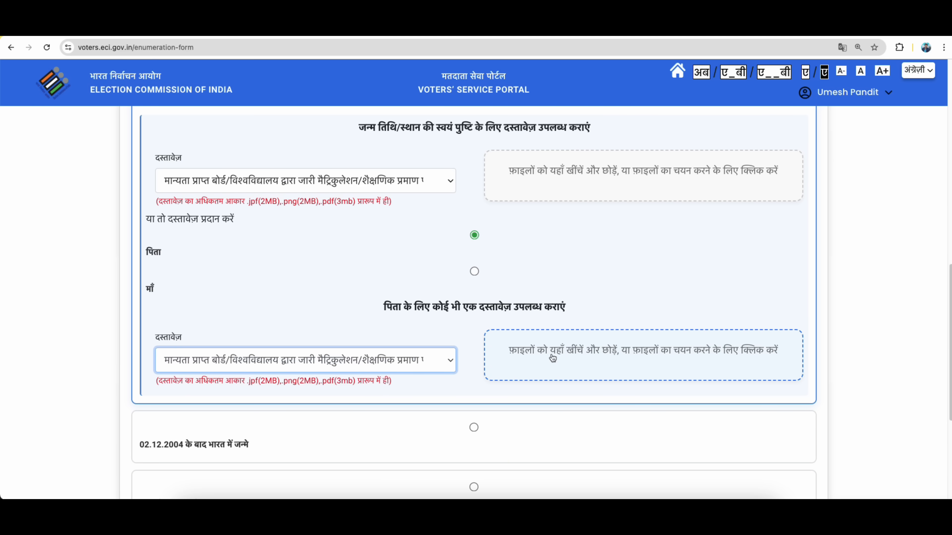
Select 'born in India after 02.12.2004' and choose the matriculation/educational certificate as its document.
scroll(549, 344, "down", 5)
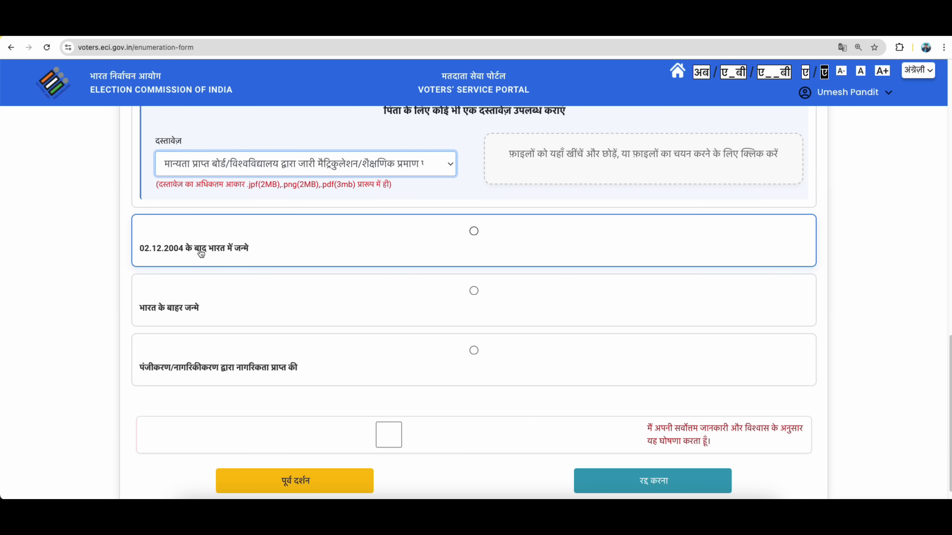
left_click(474, 232)
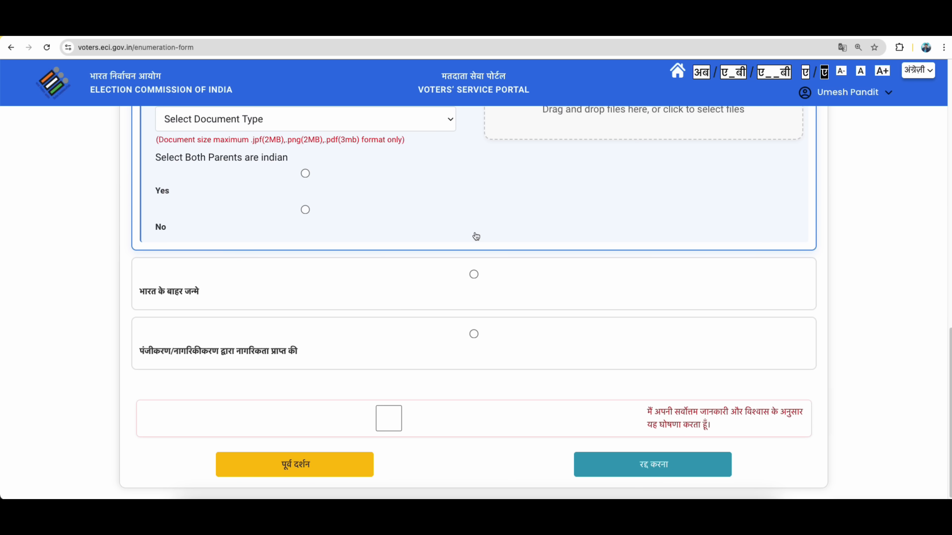
scroll(464, 242, "up", 3)
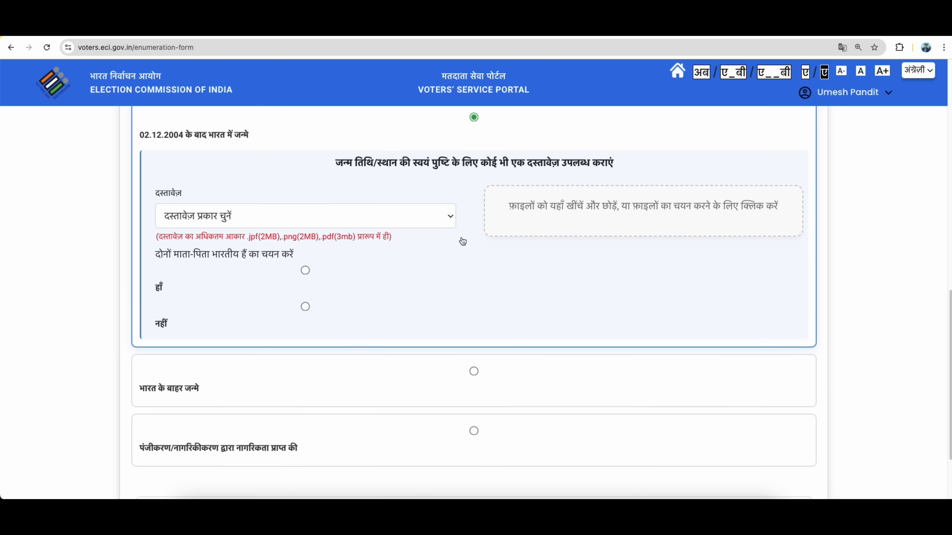
scroll(464, 242, "up", 1)
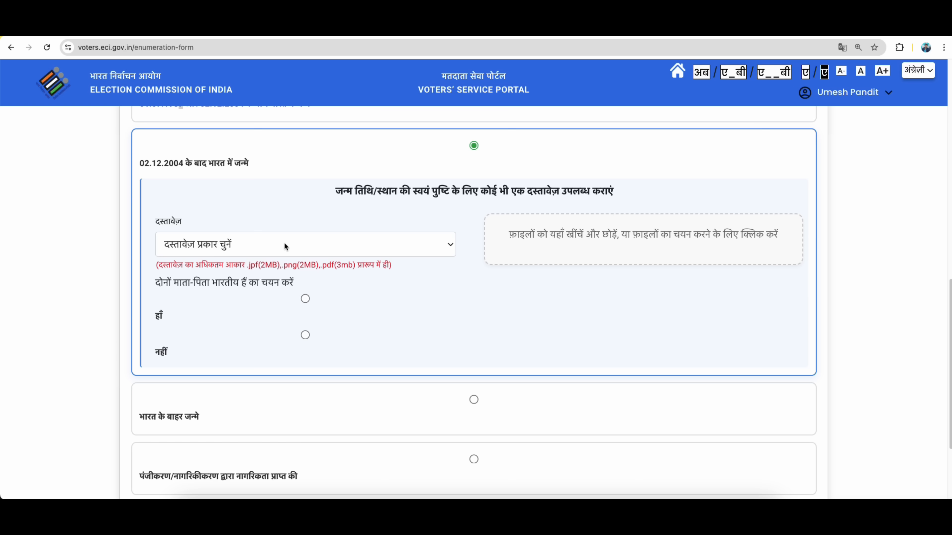
left_click(186, 244)
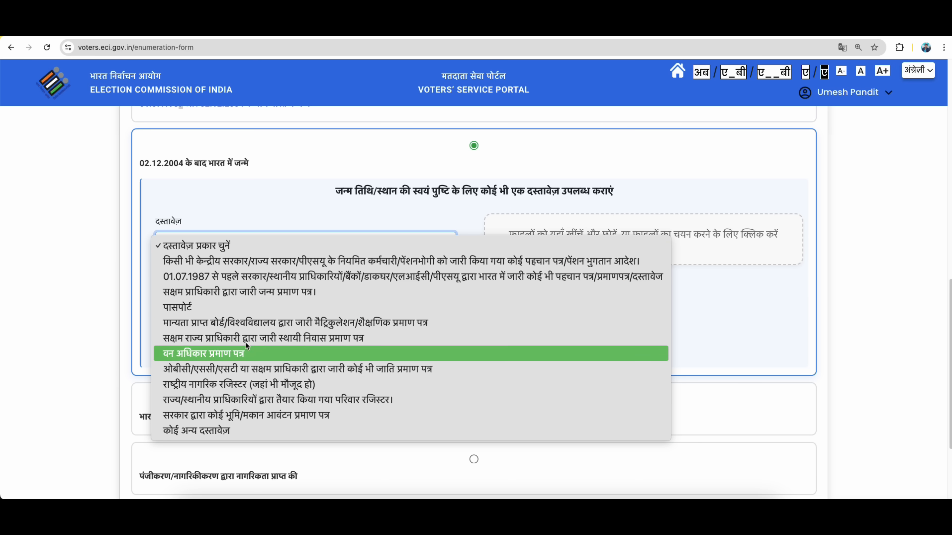
left_click(250, 322)
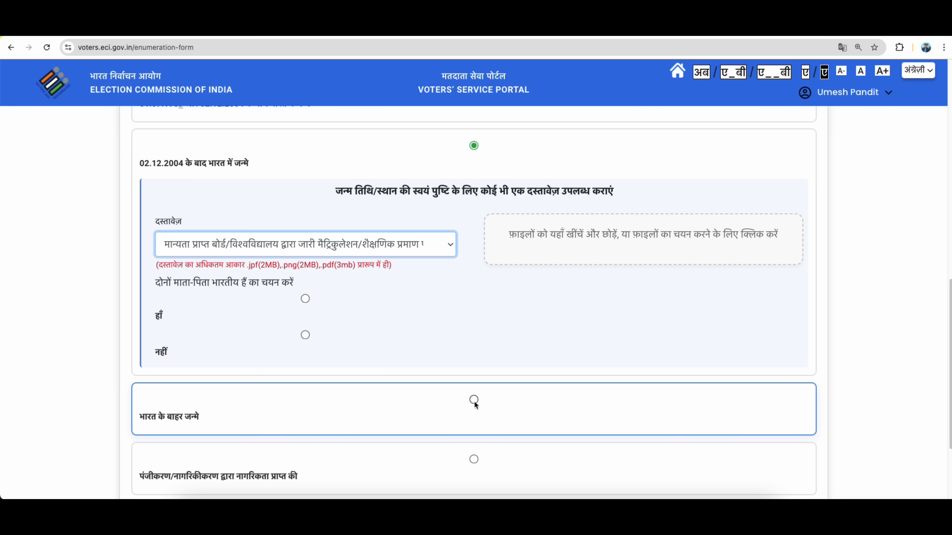
Answer हाँ (yes) to दोनों माता-पिता भारतीय हैं, after briefly switching to नहीं.
left_click(305, 298)
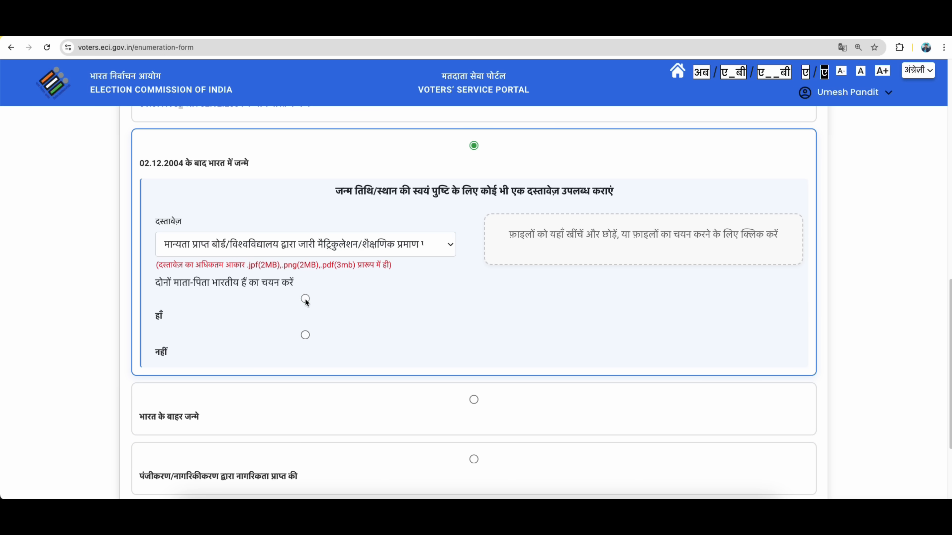
left_click(306, 335)
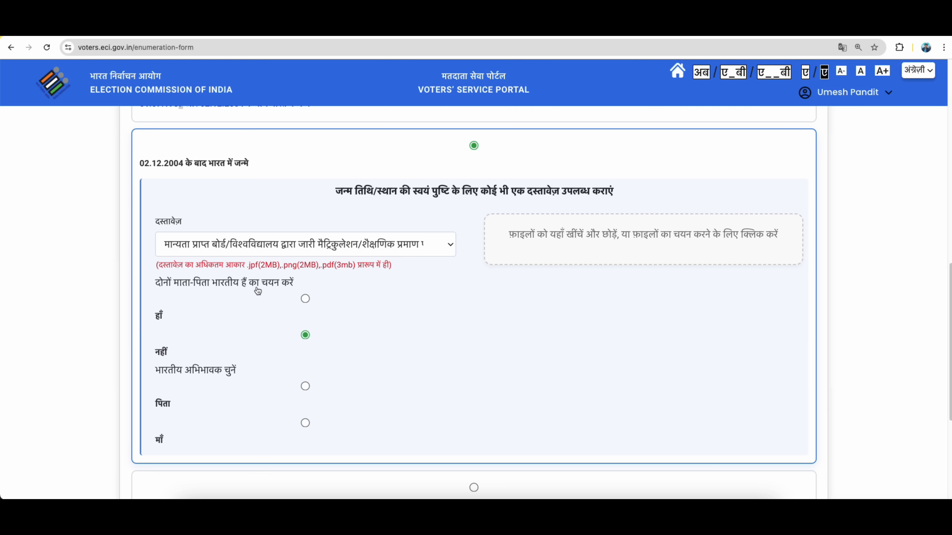
left_click(305, 298)
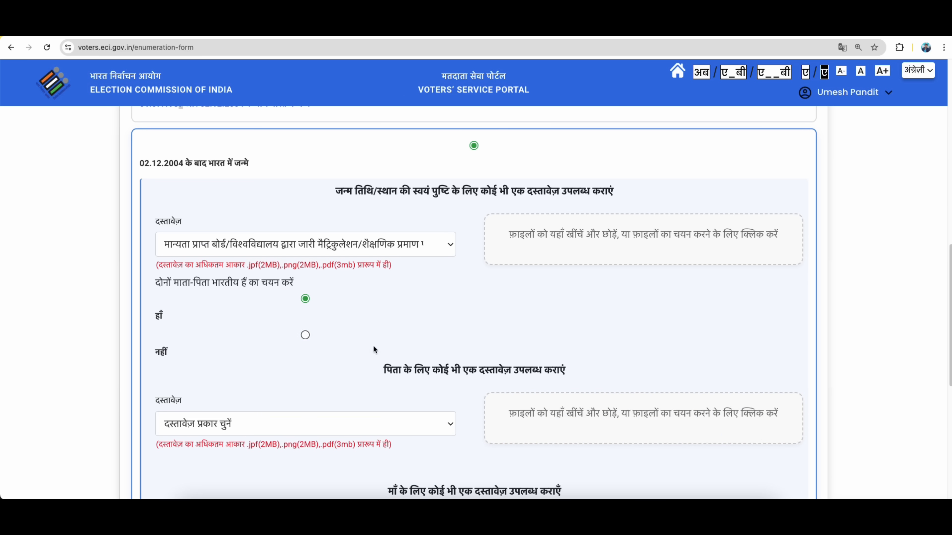
Look through the father's and mother's document type lists without choosing anything.
scroll(386, 401, "down", 3)
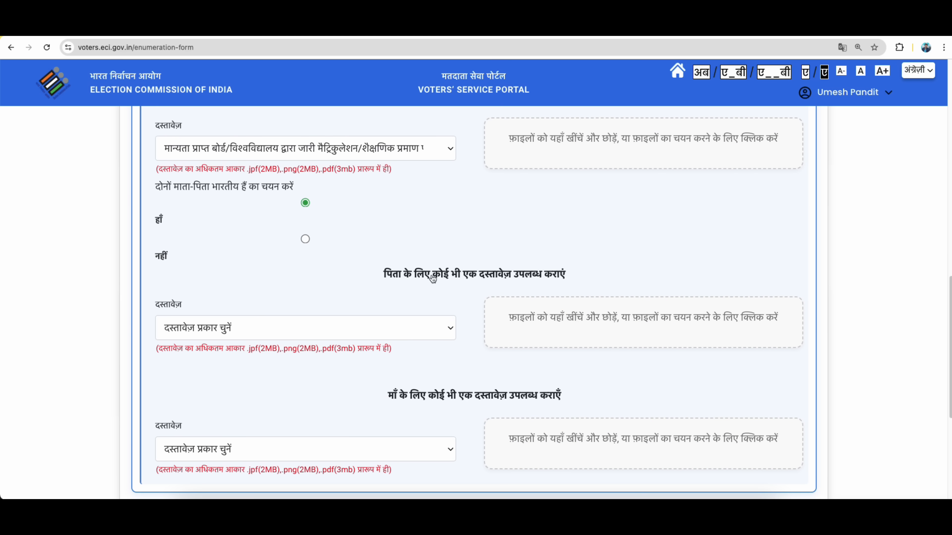
left_click(193, 330)
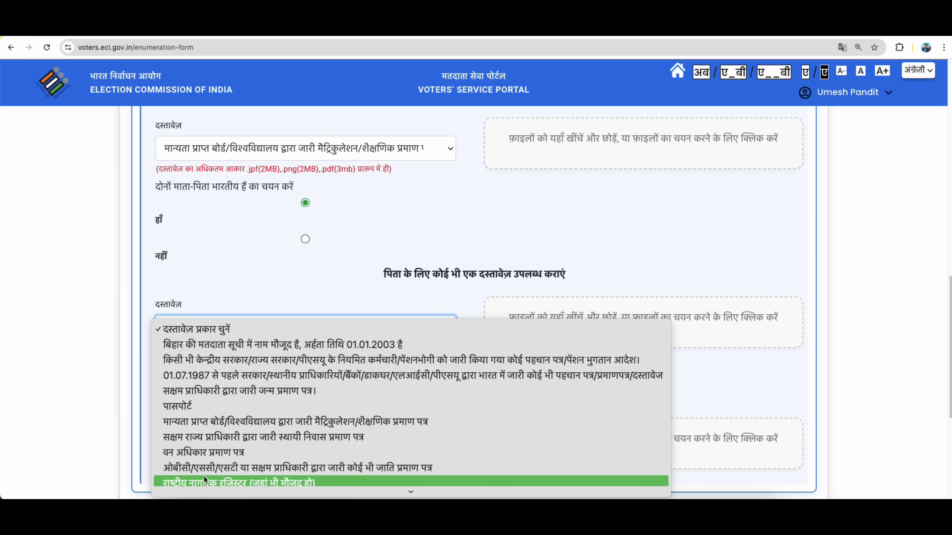
scroll(204, 476, "down", 3)
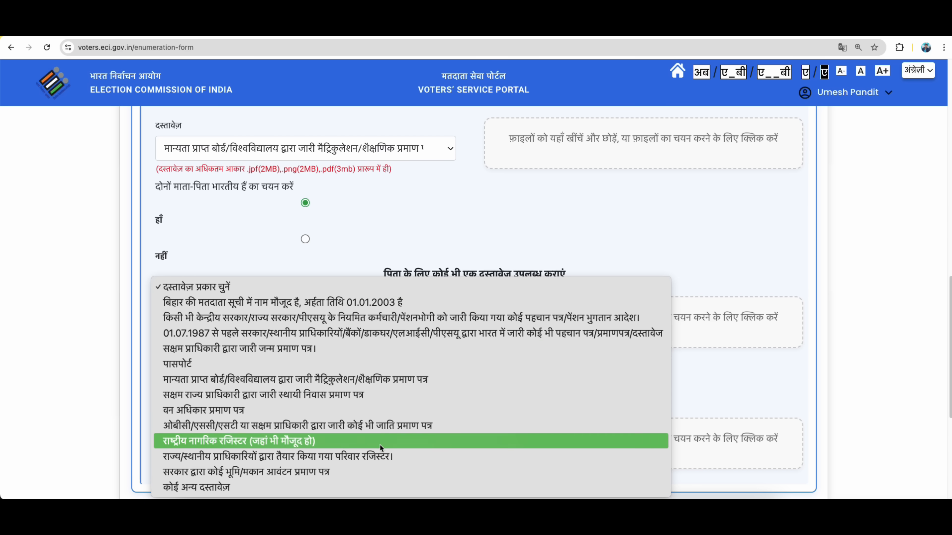
left_click(393, 235)
scroll(370, 426, "down", 1)
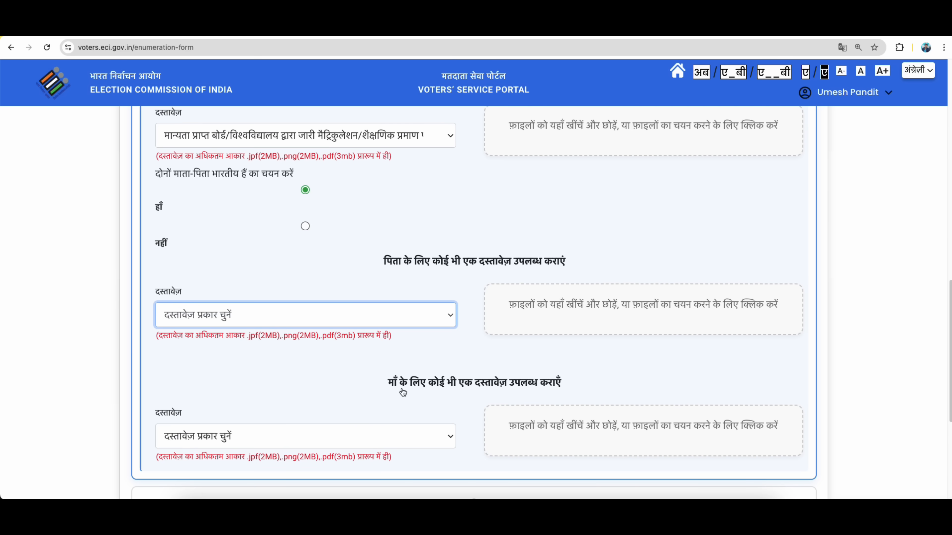
left_click_drag(388, 384, 577, 391)
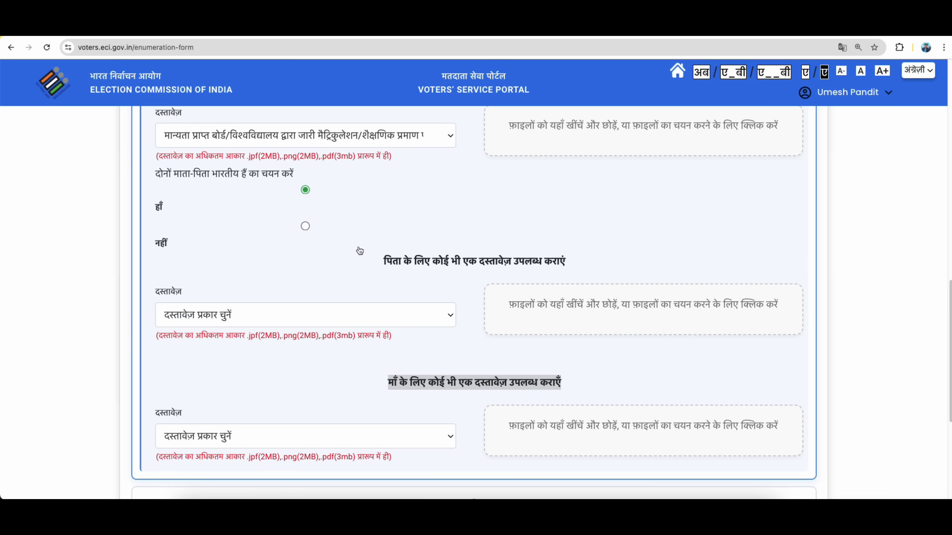
scroll(360, 243, "up", 1)
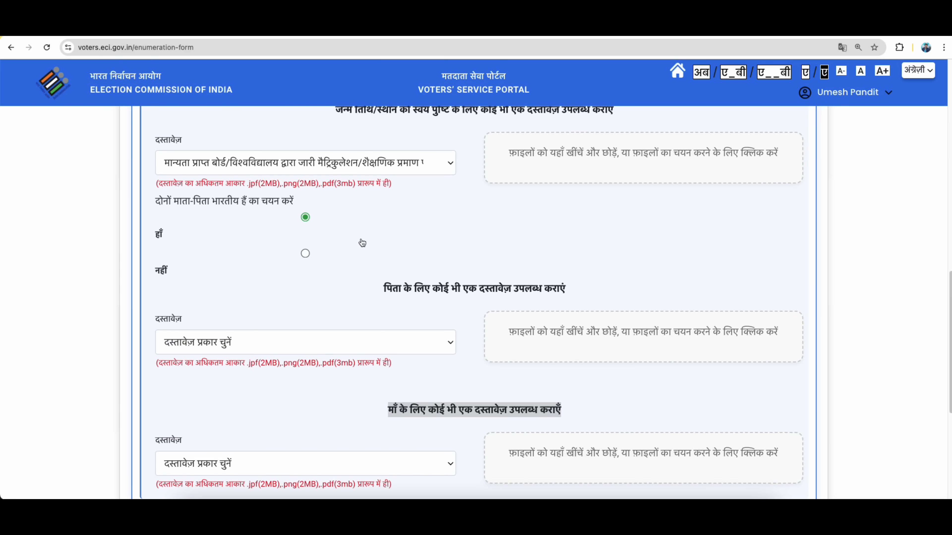
scroll(359, 296, "down", 4)
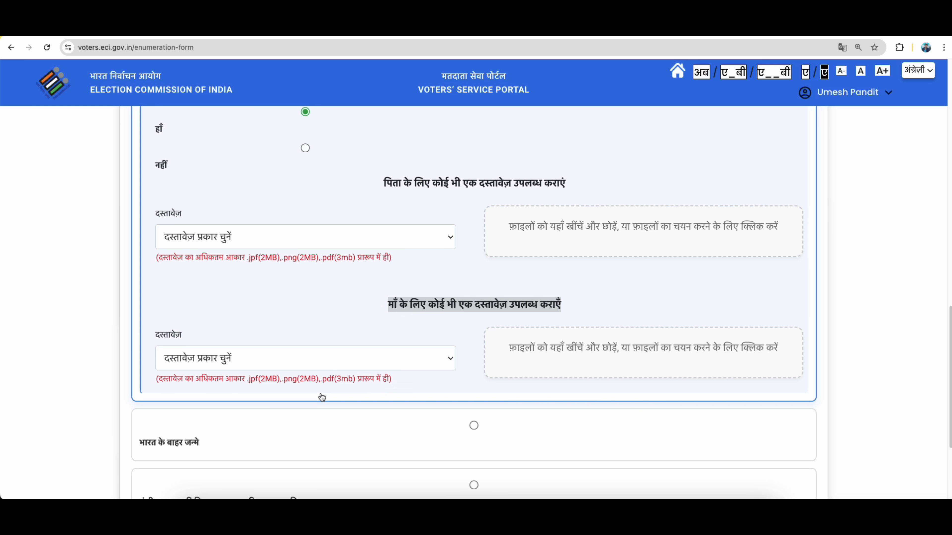
left_click(295, 369)
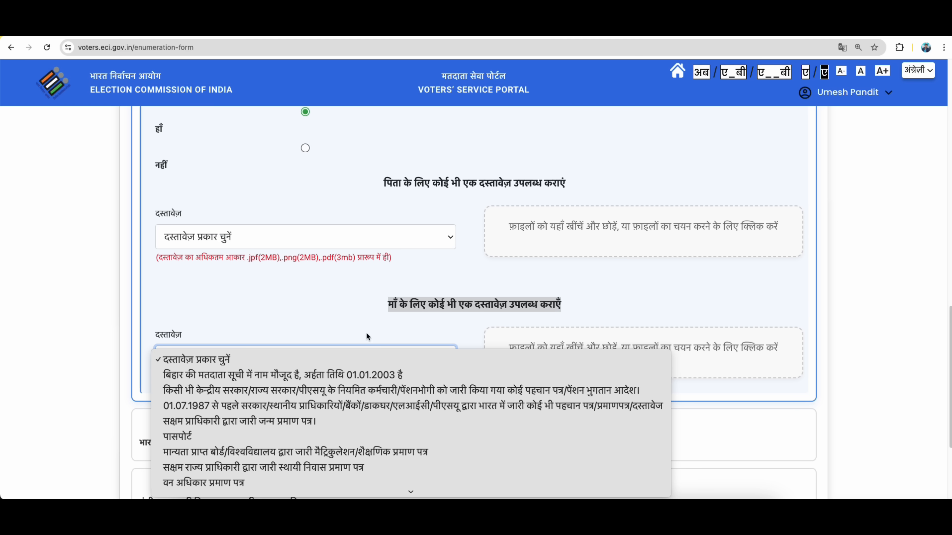
left_click(276, 235)
Pick the board/university matriculation certificate in the father's and then the mother's document dropdown.
left_click(276, 236)
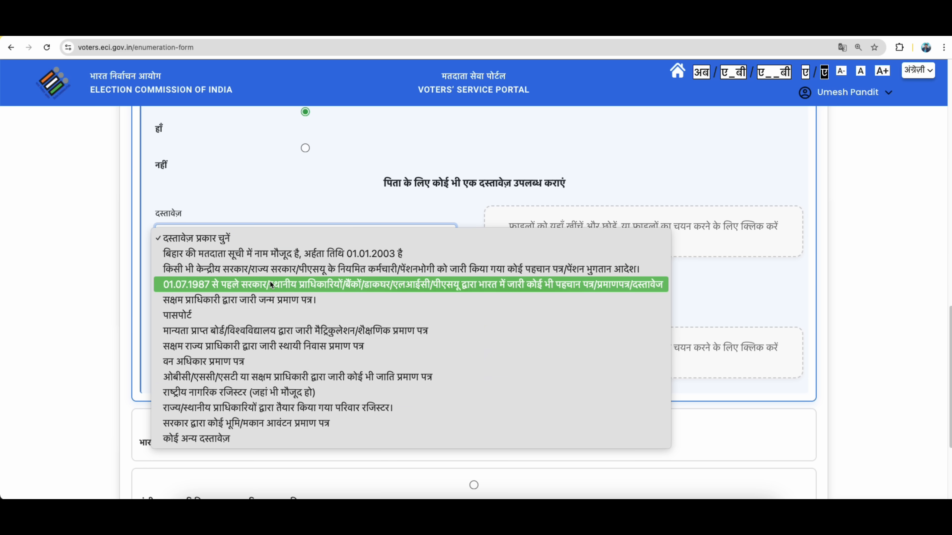
left_click(263, 331)
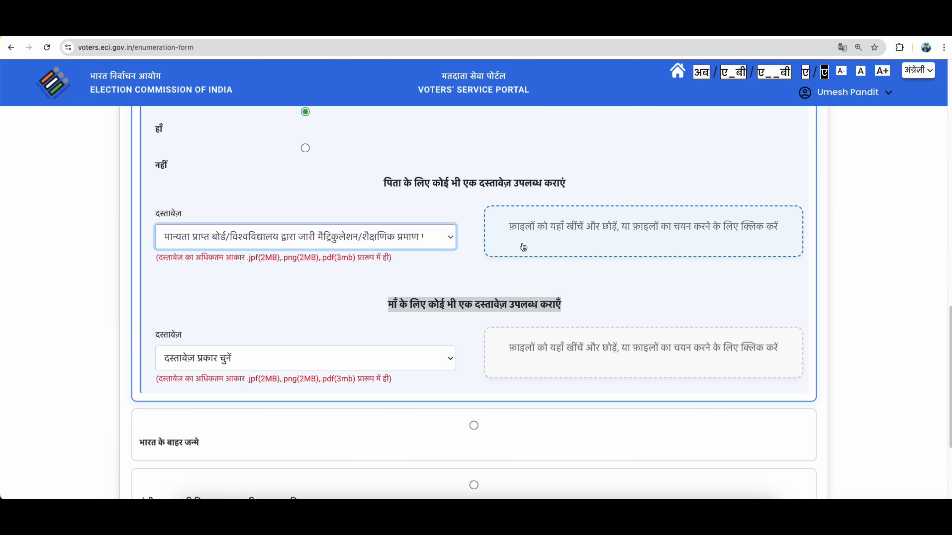
left_click(282, 362)
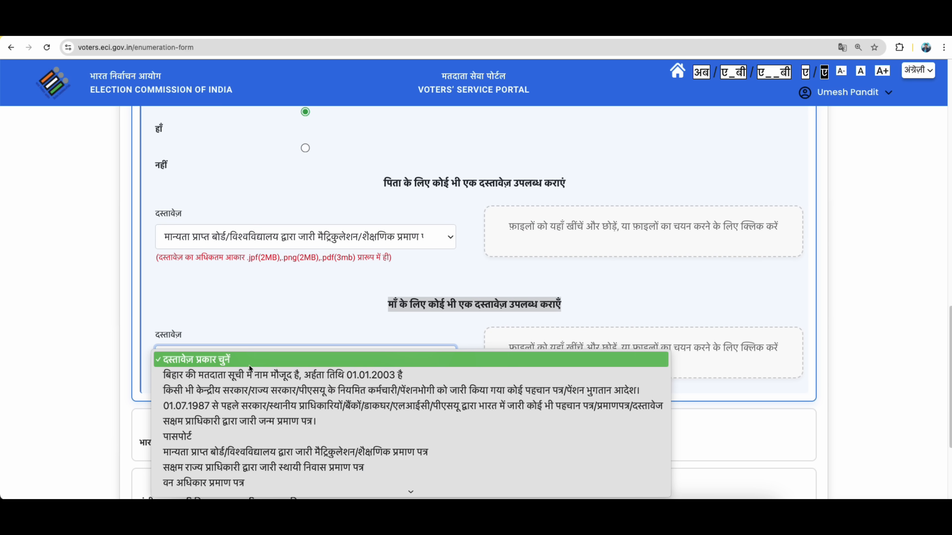
left_click(219, 452)
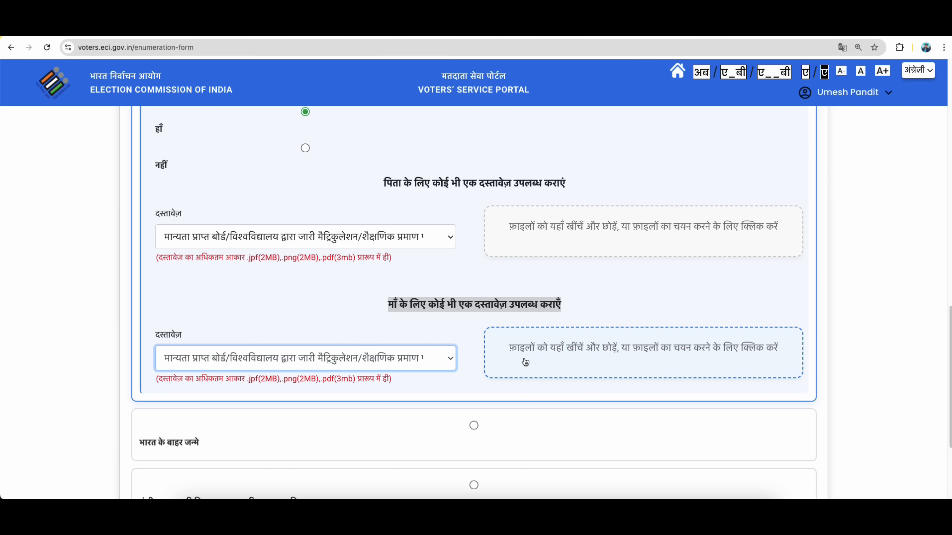
scroll(412, 394, "down", 1)
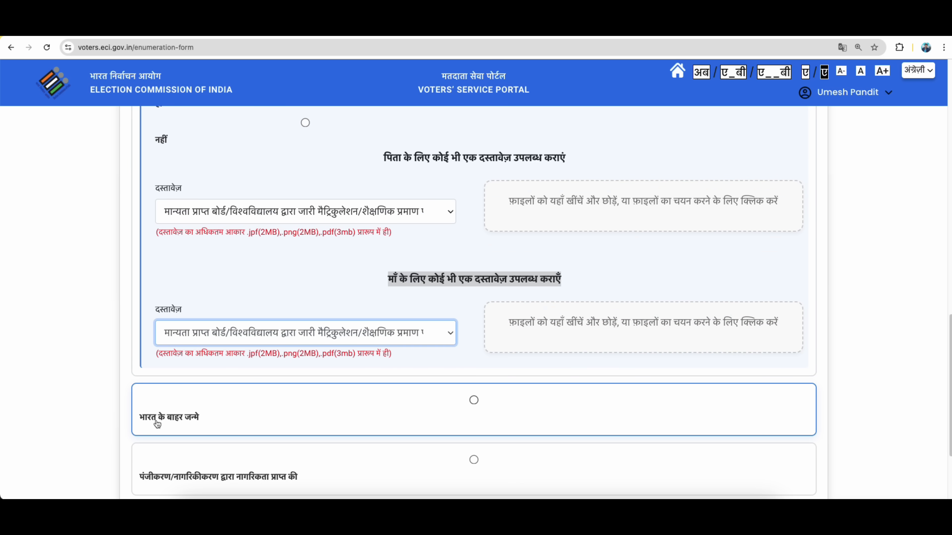
Mark the applicant as born outside India and view that option's document types.
left_click(473, 401)
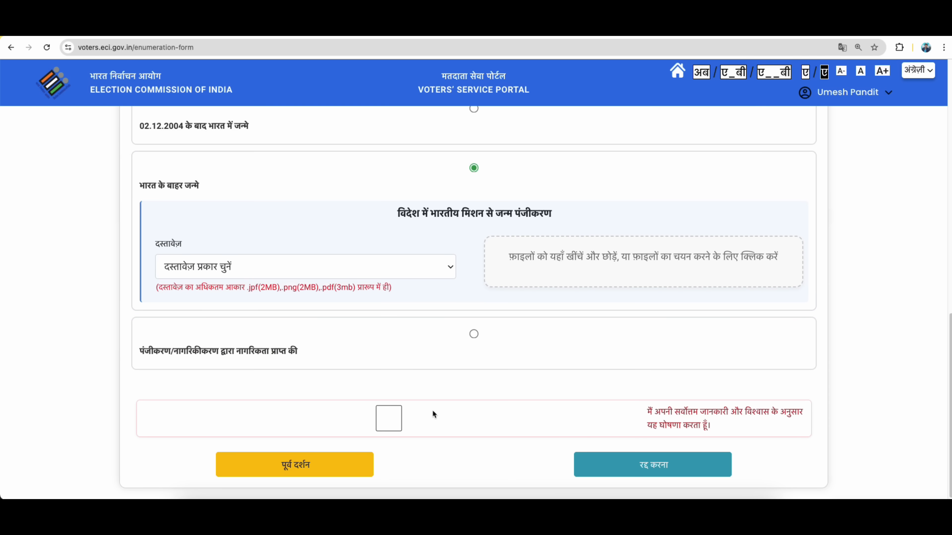
left_click(241, 259)
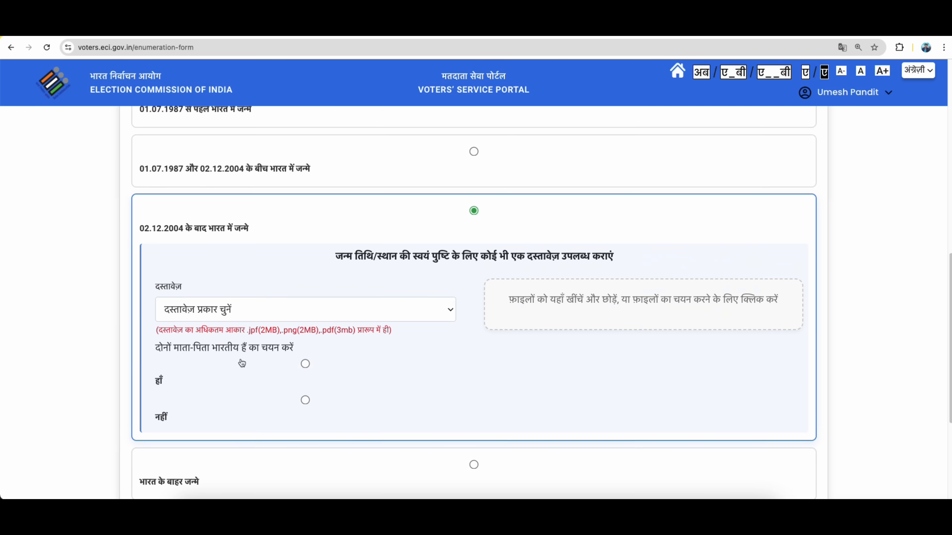
scroll(278, 344, "down", 1)
left_click(305, 312)
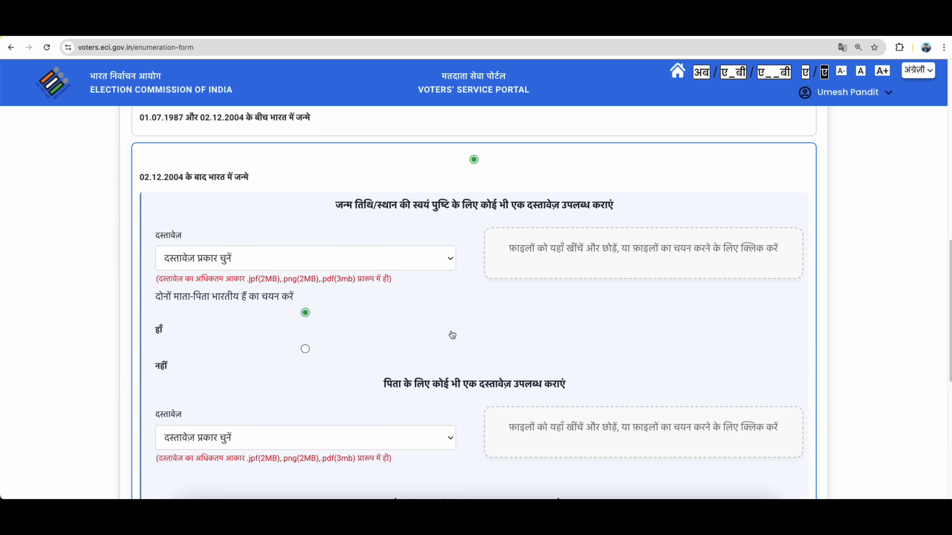
scroll(453, 335, "down", 3)
scroll(520, 368, "down", 4)
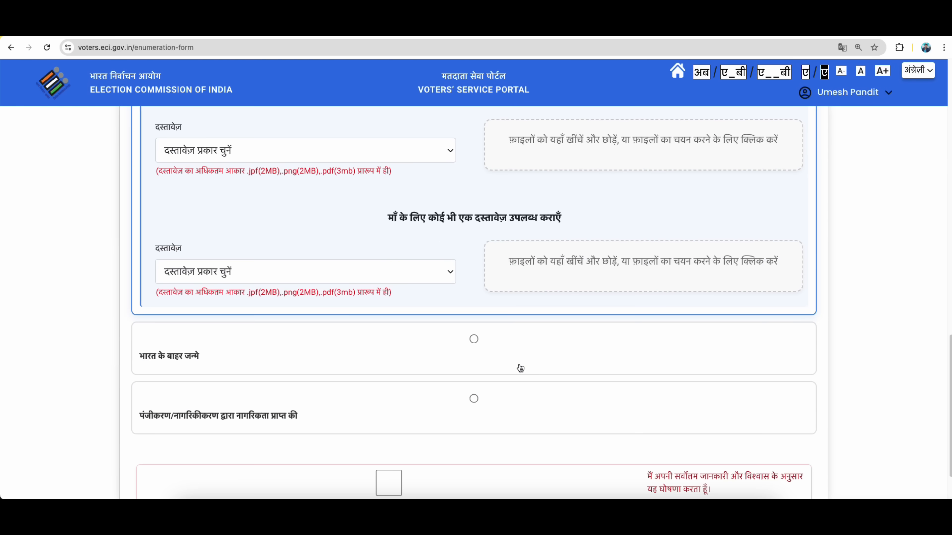
scroll(520, 368, "down", 3)
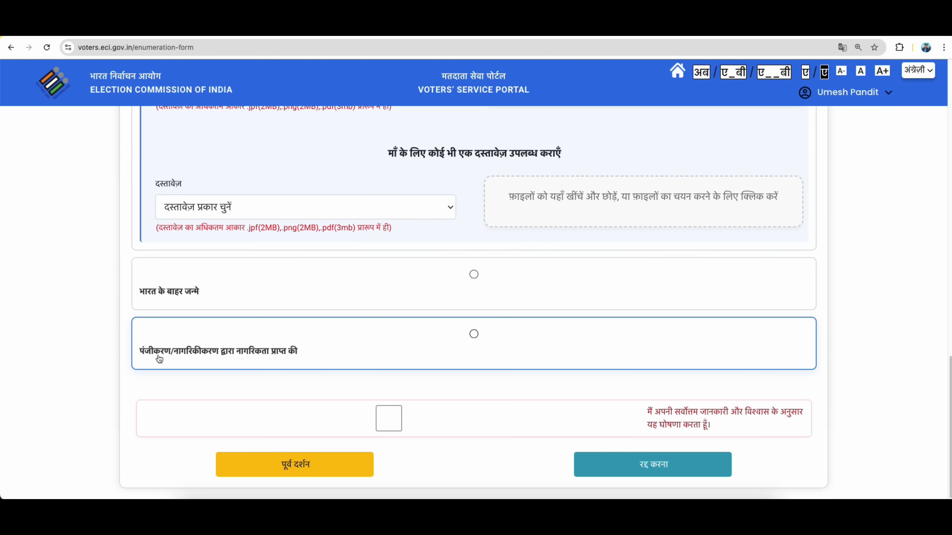
Select the citizenship-by-registration category and view its document types.
left_click(258, 356)
left_click(474, 335)
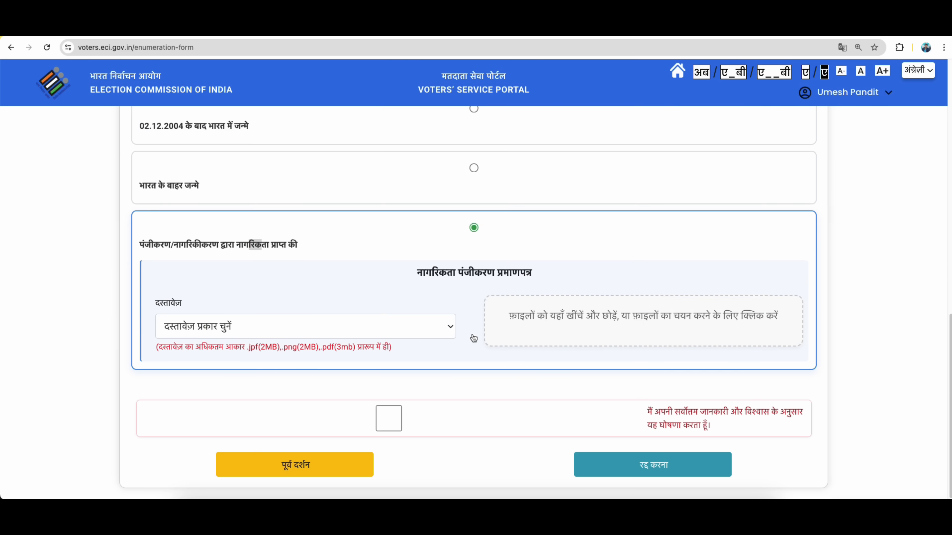
left_click(240, 329)
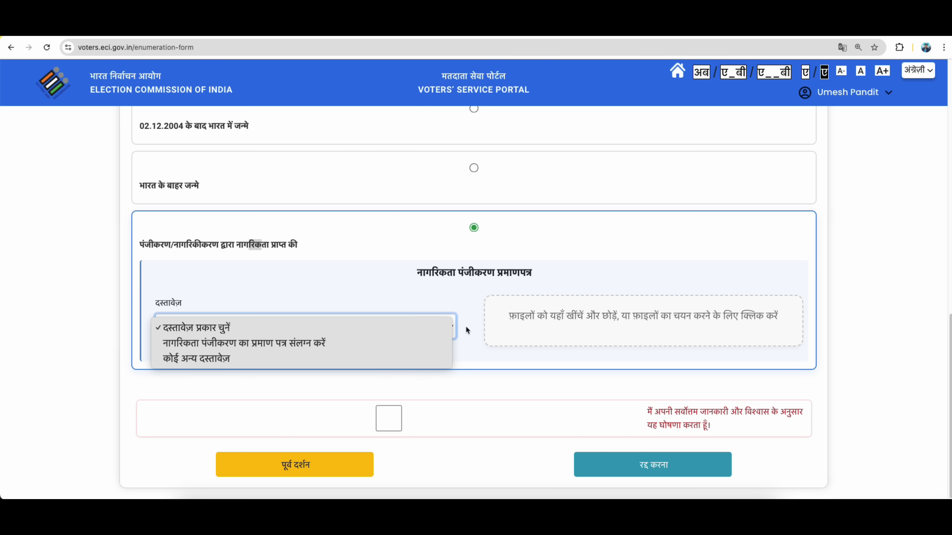
left_click(476, 172)
Switch back through born outside India to the born-in-India-after-02.12.2004 option.
left_click(472, 168)
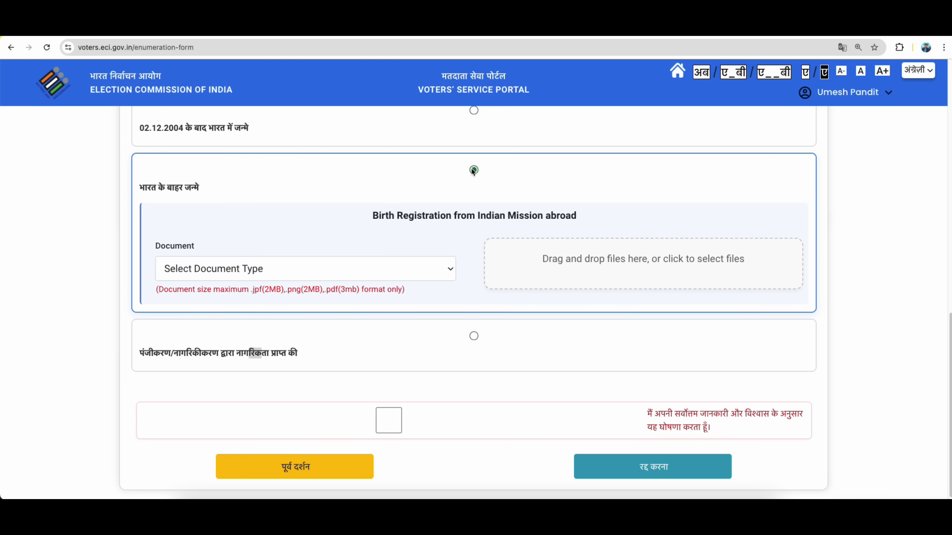
scroll(460, 239, "up", 4)
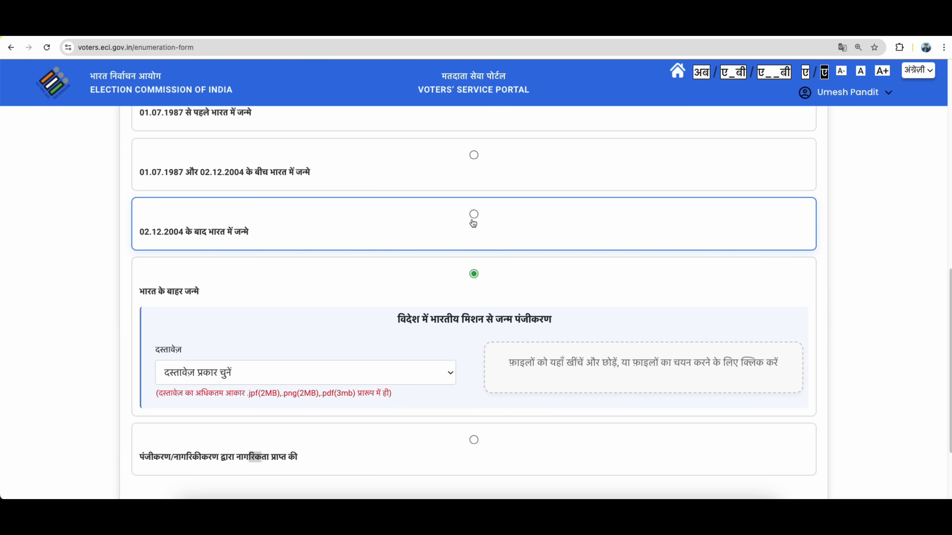
scroll(471, 233, "up", 2)
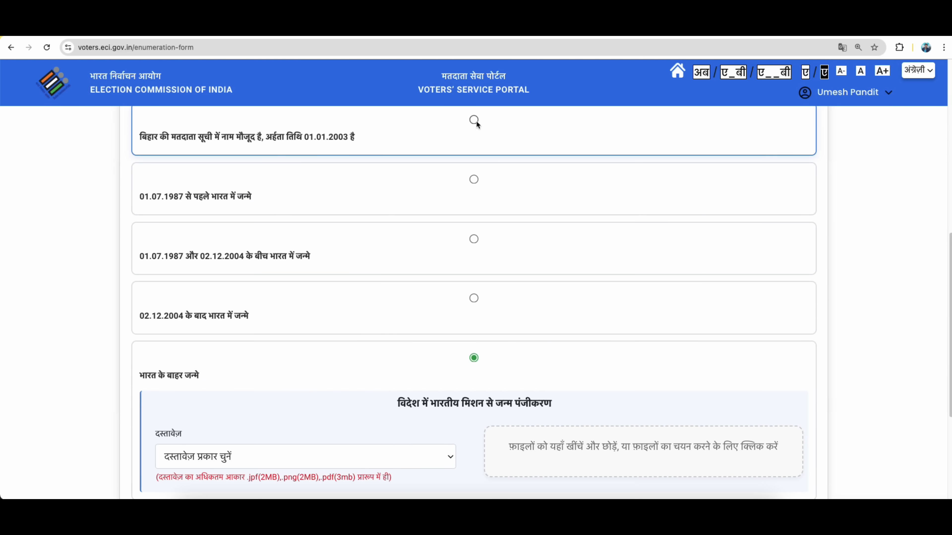
left_click(472, 298)
scroll(333, 278, "down", 4)
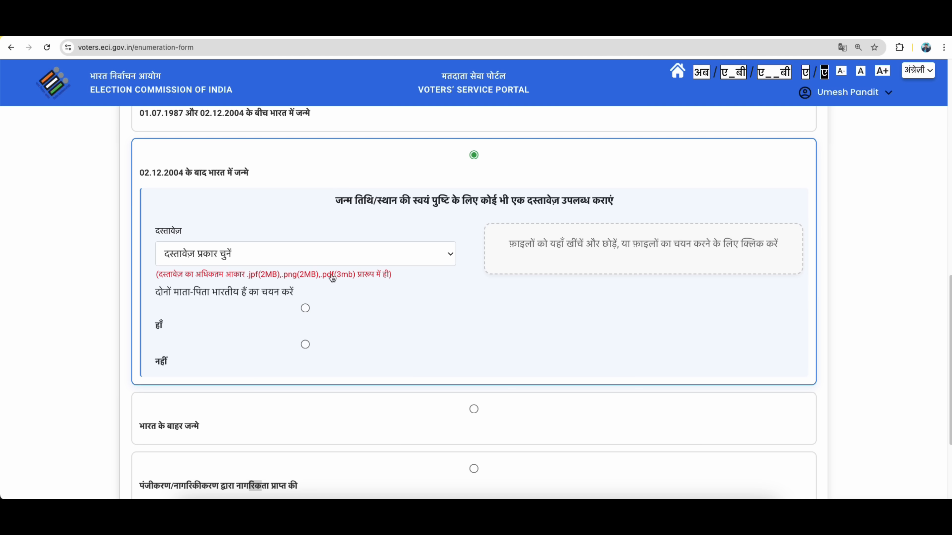
scroll(467, 303, "down", 4)
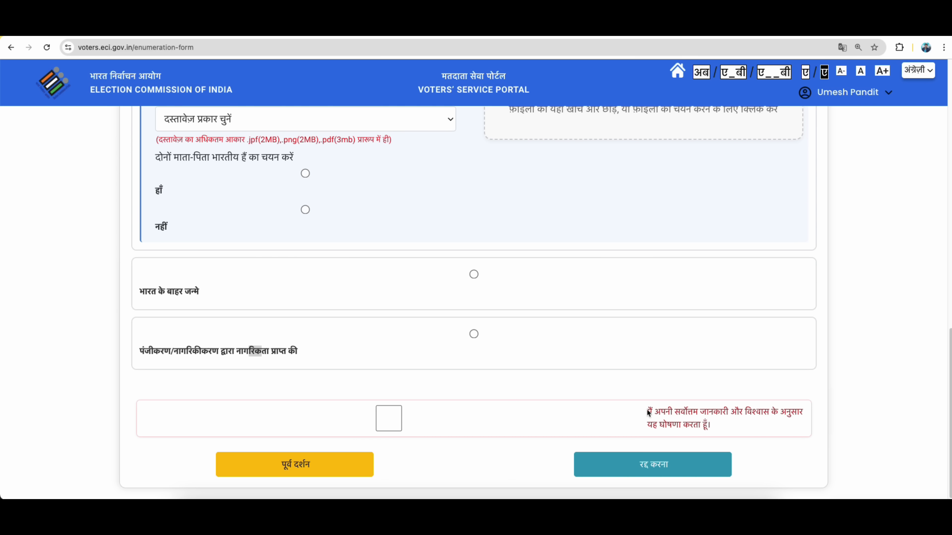
Tick the truthfulness declaration checkbox at the bottom of the enumeration form.
left_click_drag(648, 412, 730, 426)
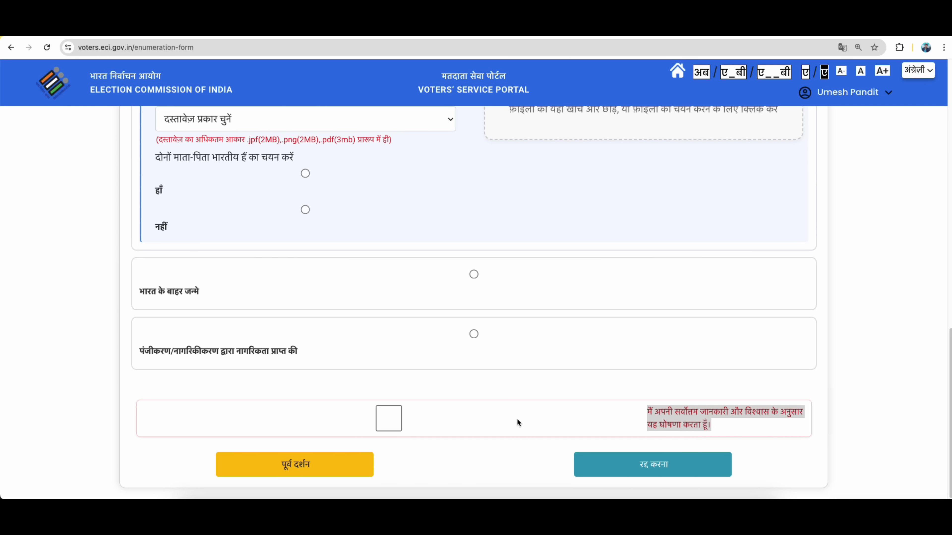
left_click(392, 421)
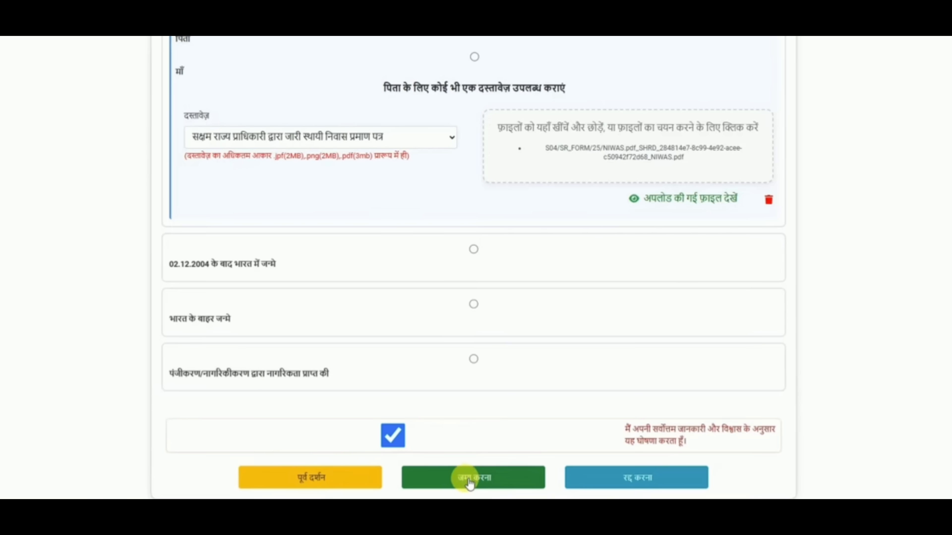
Submit the enumeration form and answer YES in the 'Enumeration Form Submission' confirmation.
left_click(470, 481)
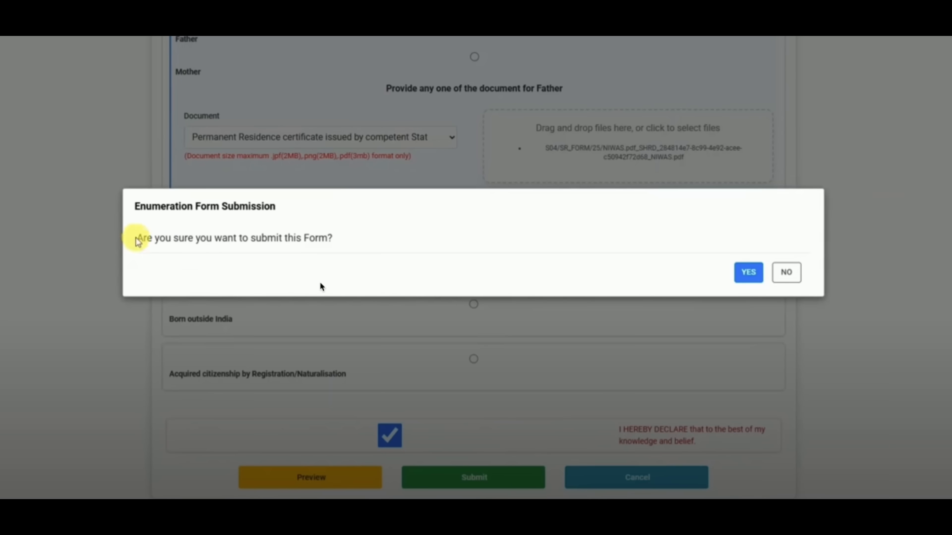
left_click_drag(136, 240, 374, 244)
left_click(397, 242)
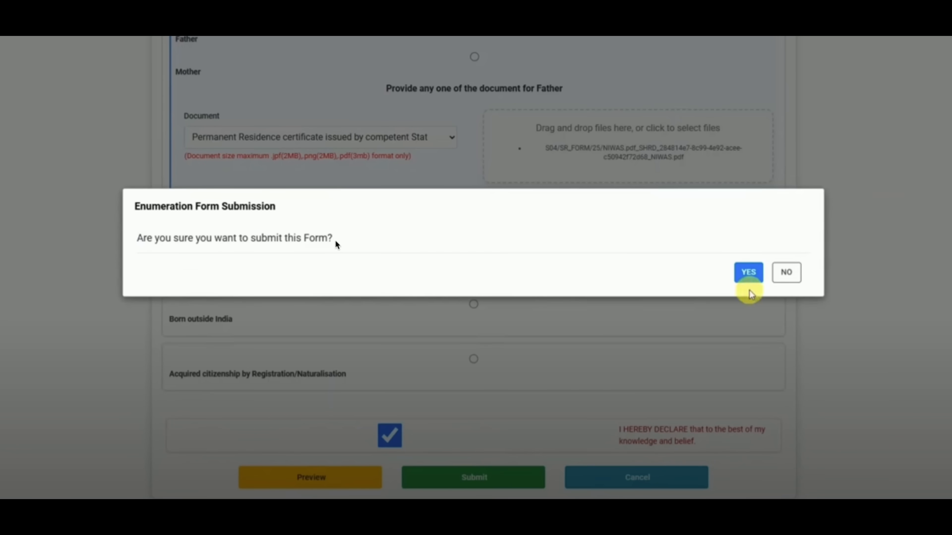
left_click(750, 273)
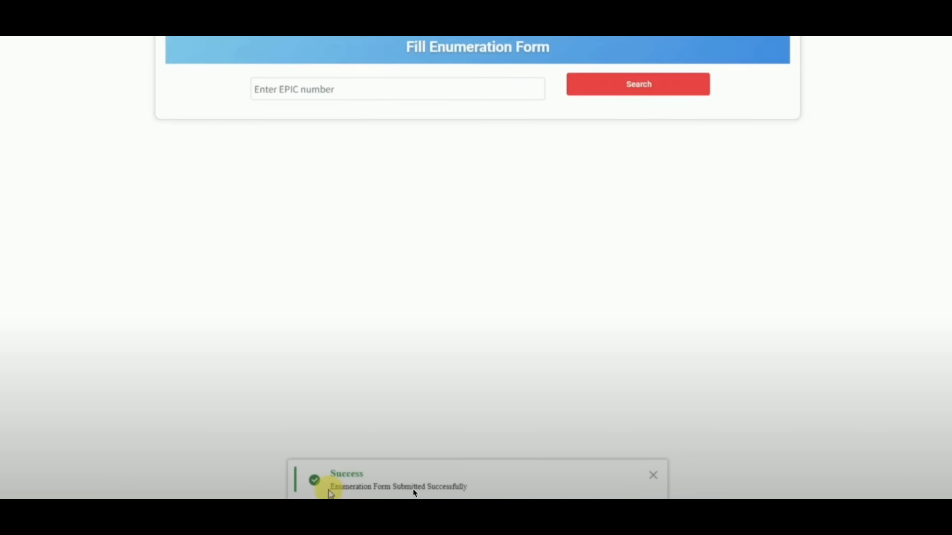
left_click_drag(325, 486, 472, 488)
double_click(471, 486)
left_click(607, 368)
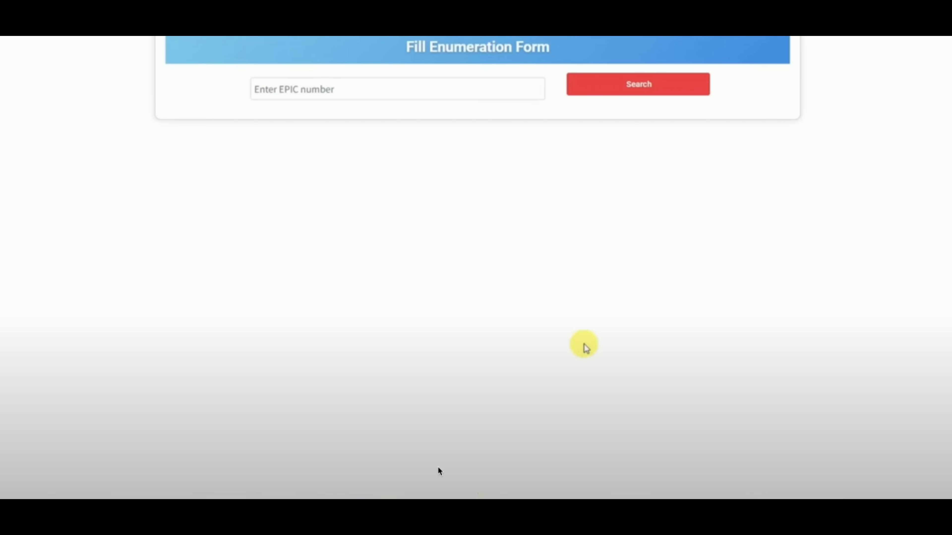